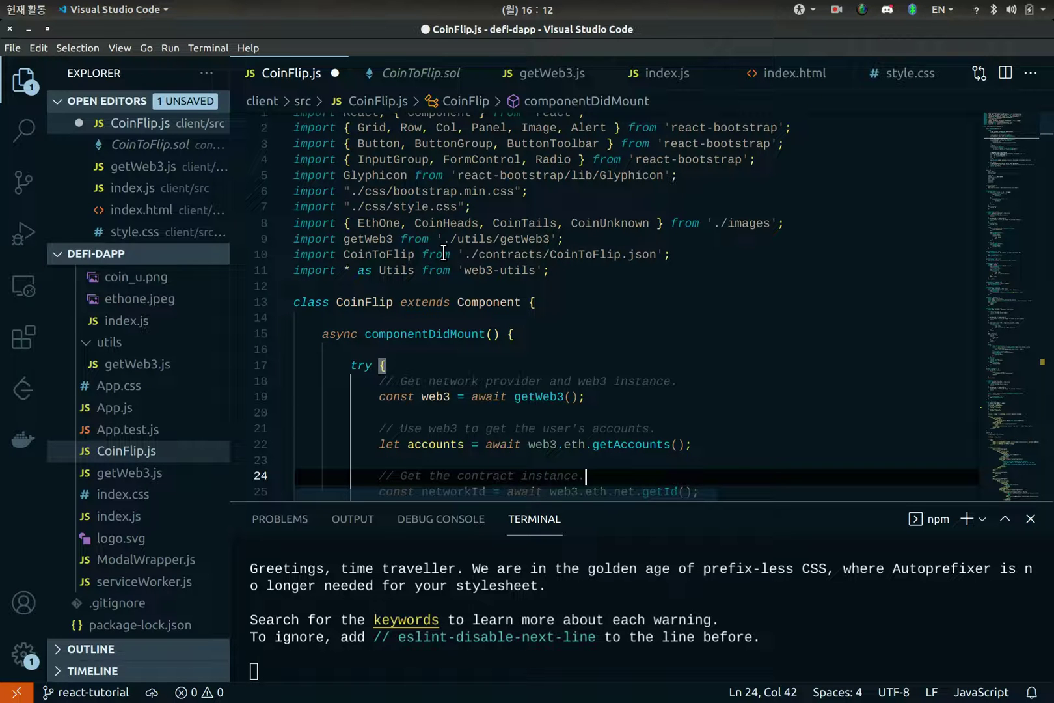
# Step: Read CoinToFlip.sol's HOUSE_MINIMUM_FEE variables, Bet struct and onlyOwner modifier
pyautogui.click(435, 89)
pyautogui.click(601, 235)
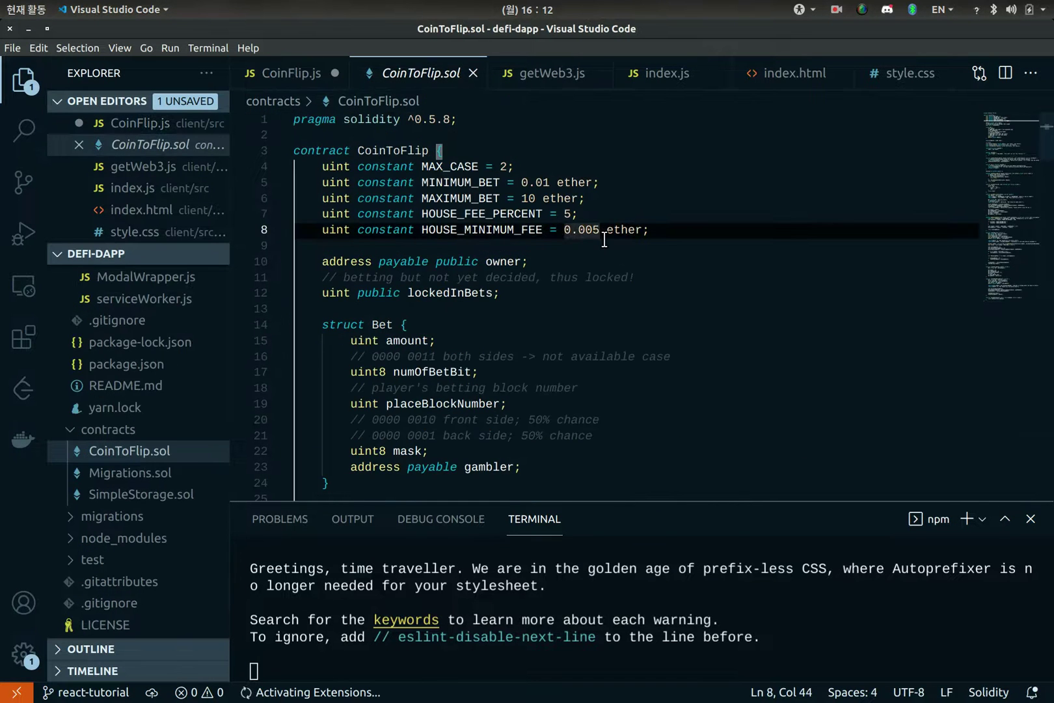
pyautogui.press('Down')
pyautogui.press('Down')
pyautogui.press('Down')
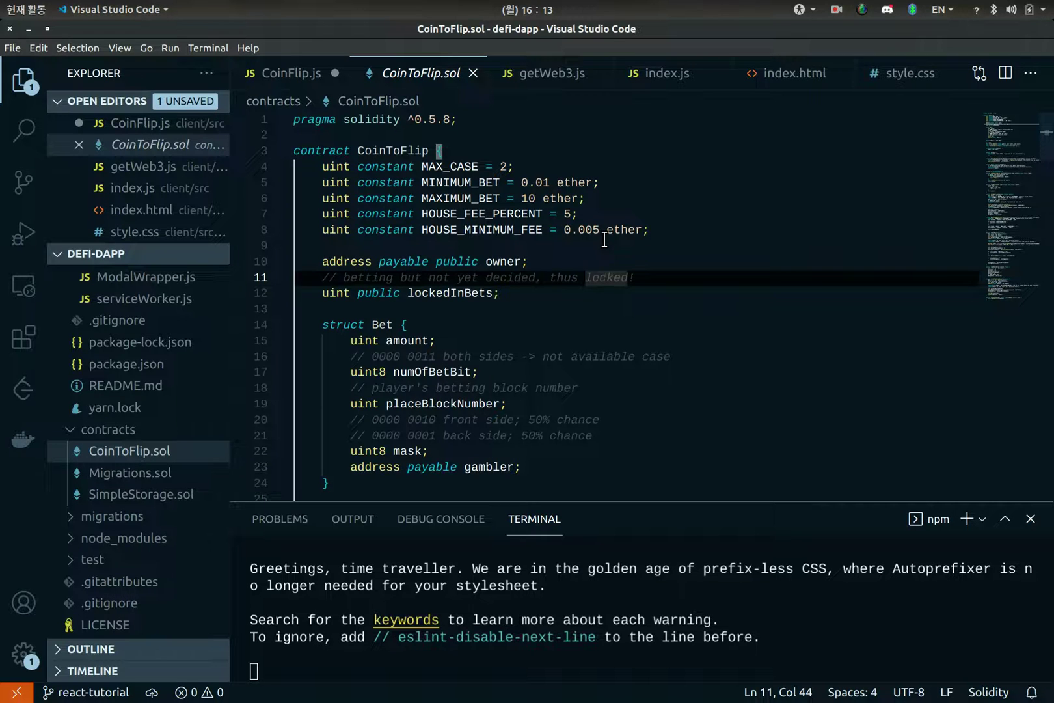
pyautogui.press('Down')
pyautogui.press('Down')
pyautogui.press('Down')
pyautogui.press('Down')
pyautogui.press('Down')
pyautogui.press('Down')
pyautogui.press('Down')
pyautogui.press('Down')
pyautogui.press('Down')
pyautogui.press('Down')
pyautogui.press('Down')
pyautogui.press('Down')
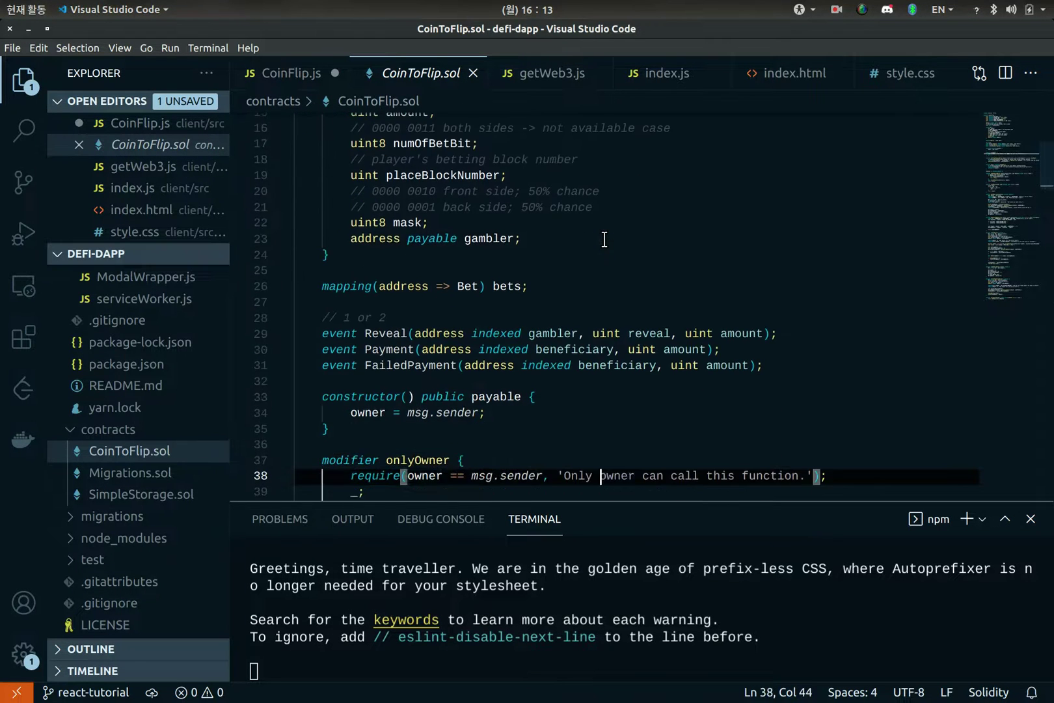
pyautogui.press('Down')
pyautogui.press('Down')
pyautogui.press('Down')
pyautogui.press('Down')
pyautogui.press('Down')
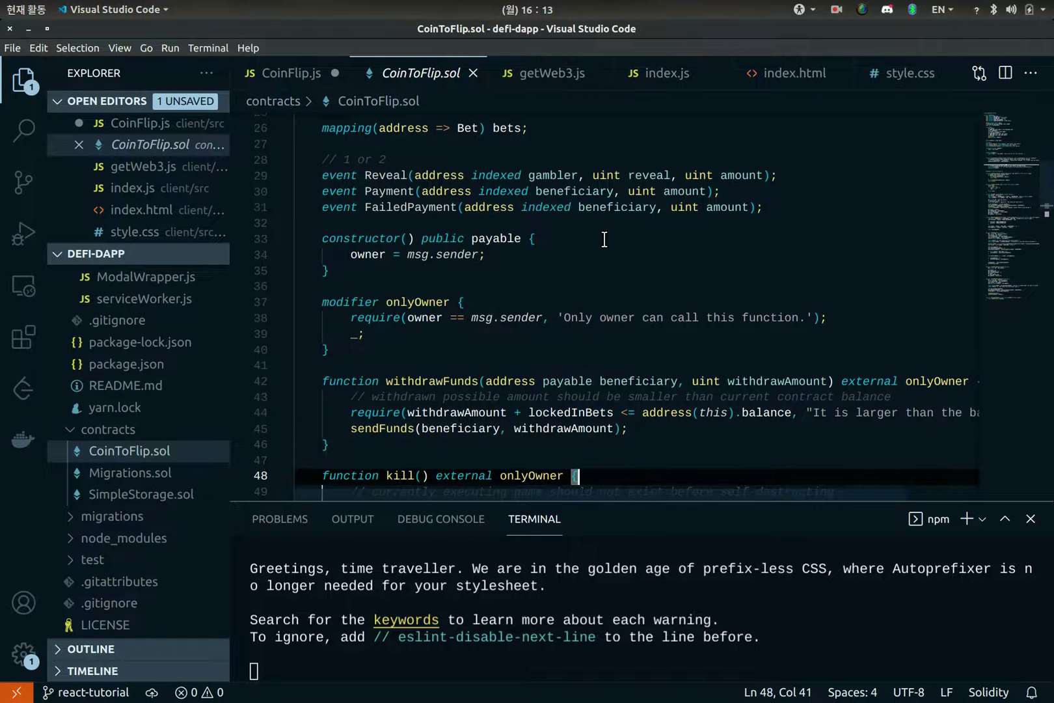
# Step: Read the sendFunds function, then view the Ropsten transaction on Etherscan in Chrome
pyautogui.press('Down')
pyautogui.press('Down')
pyautogui.press('Down')
pyautogui.press('Down')
pyautogui.press('Down')
pyautogui.press('Down')
pyautogui.press('Down')
pyautogui.press('Down')
pyautogui.press('Down')
pyautogui.press('Down')
pyautogui.press('Down')
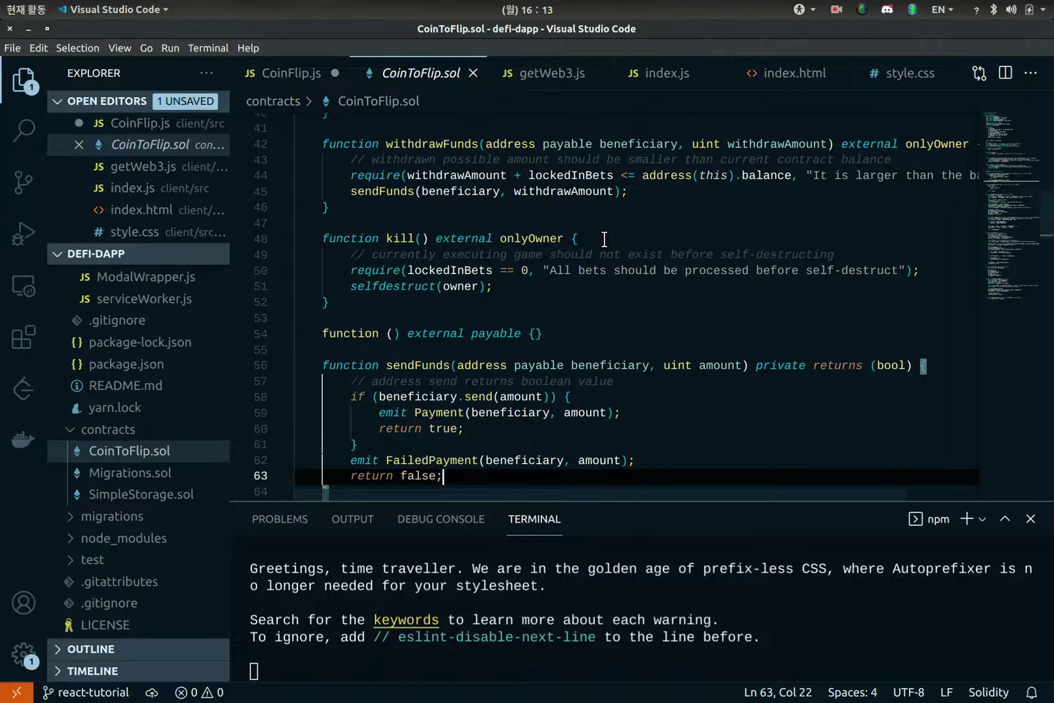
pyautogui.hotkey('alt', 'Tab')
pyautogui.click(734, 34)
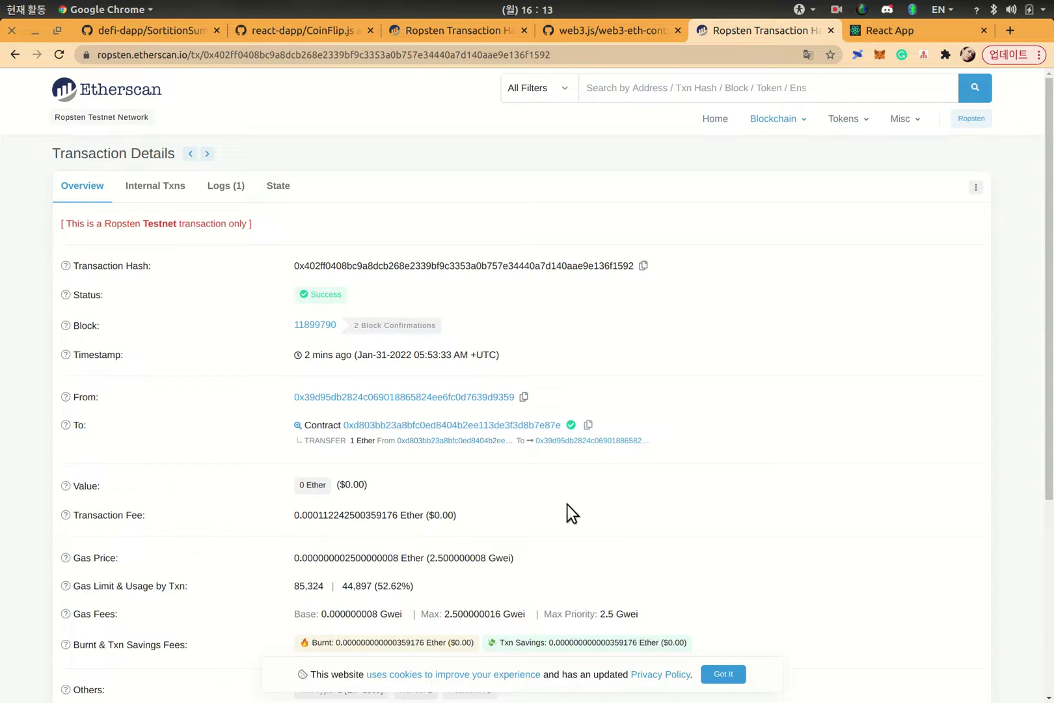
# Step: Scroll through the 1 Ether Ropsten transaction details, then open a new browser tab
pyautogui.scroll(-3, 613, 502)
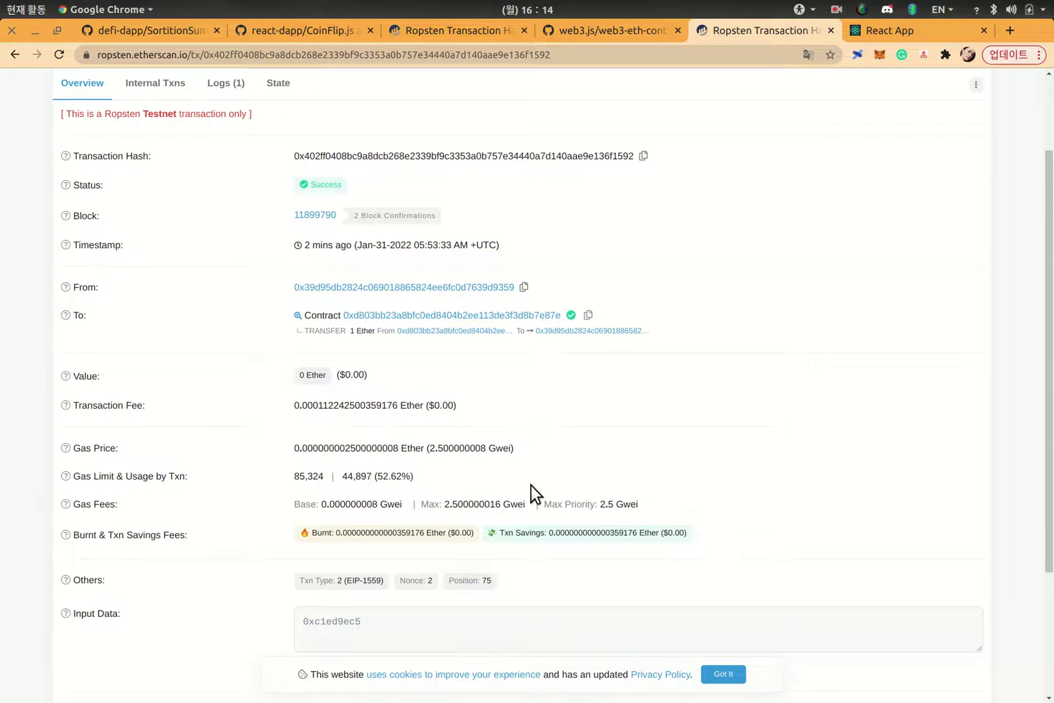
pyautogui.scroll(-1, 531, 493)
pyautogui.scroll(-1, 531, 493)
pyautogui.scroll(-2, 531, 493)
pyautogui.scroll(-1, 531, 493)
pyautogui.scroll(1, 531, 485)
pyautogui.scroll(3, 531, 485)
pyautogui.scroll(1, 531, 485)
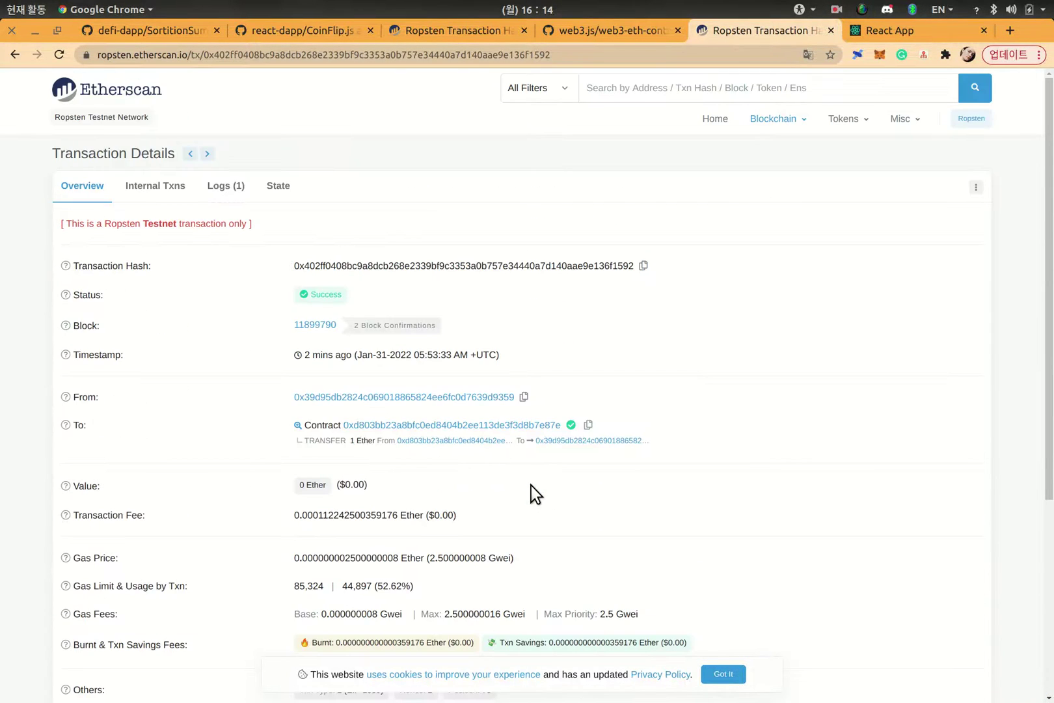
pyautogui.click(1011, 32)
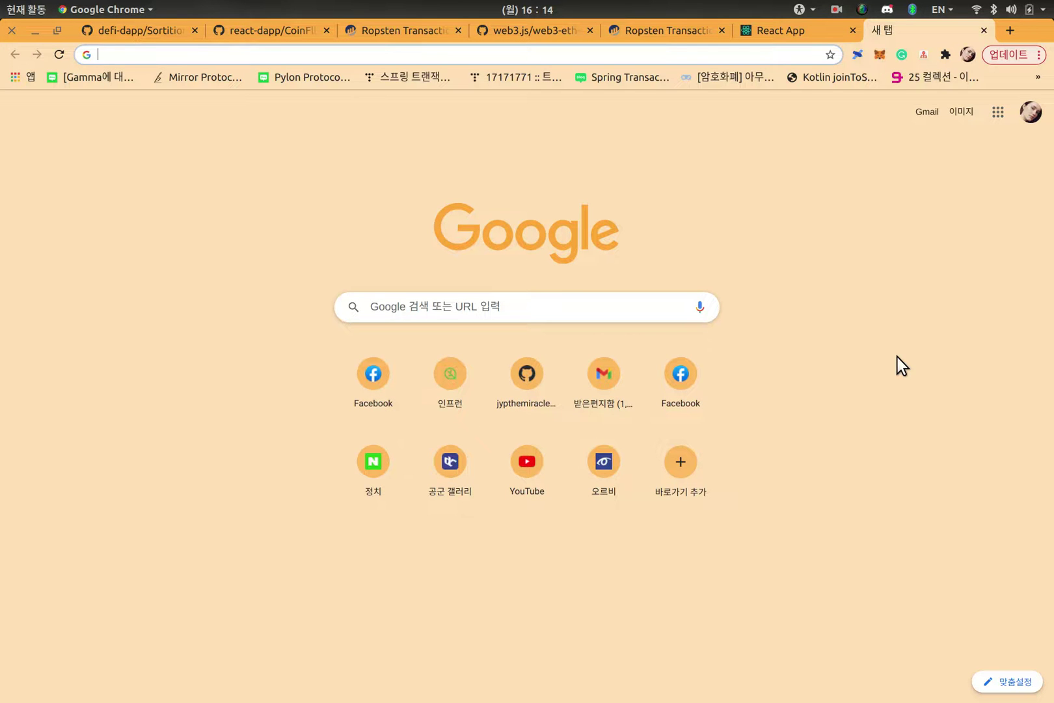
# Step: Load allthatnode.com in the new tab, then close it to return to Etherscan
pyautogui.write('allthatnode.com')
pyautogui.press('Return')
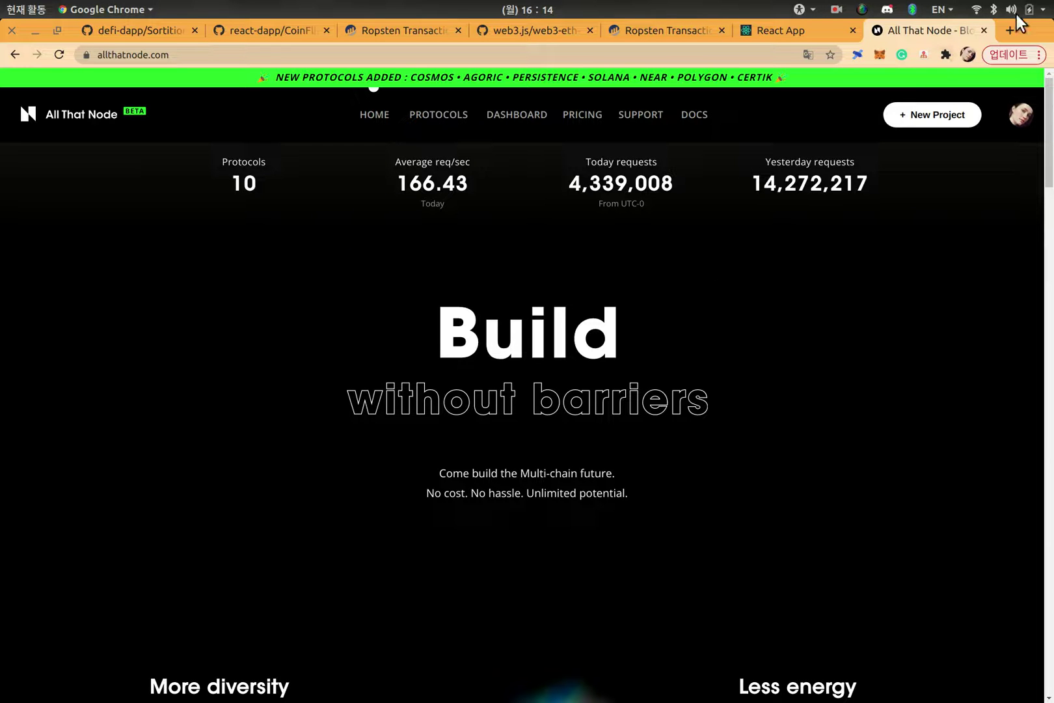
pyautogui.click(984, 31)
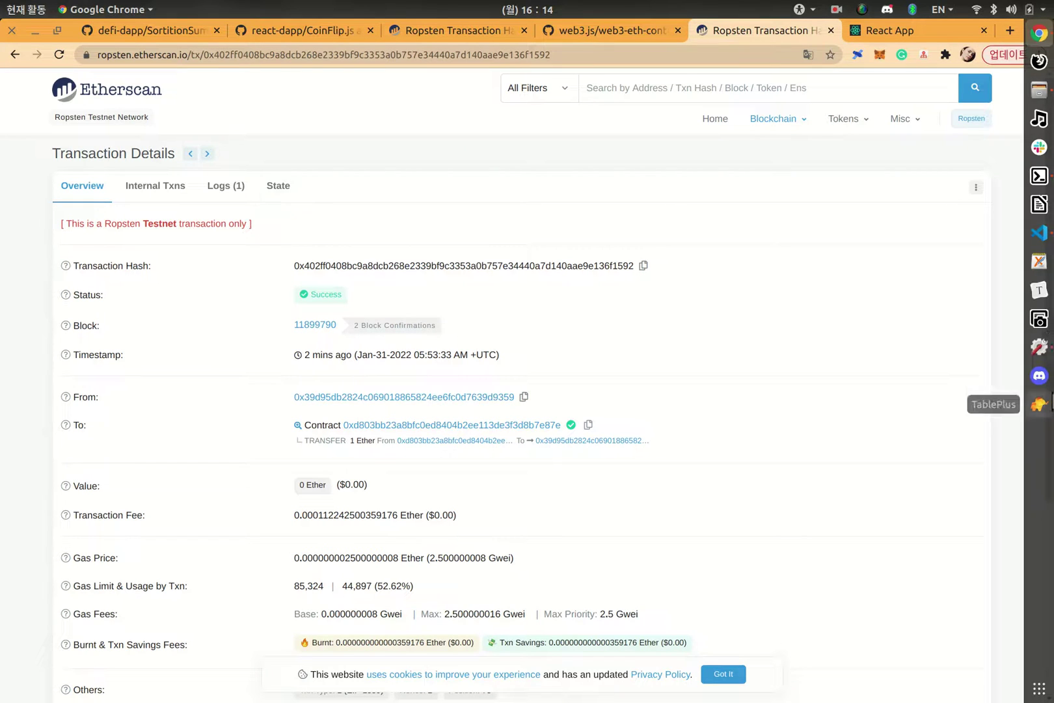
pyautogui.moveTo(1049, 239)
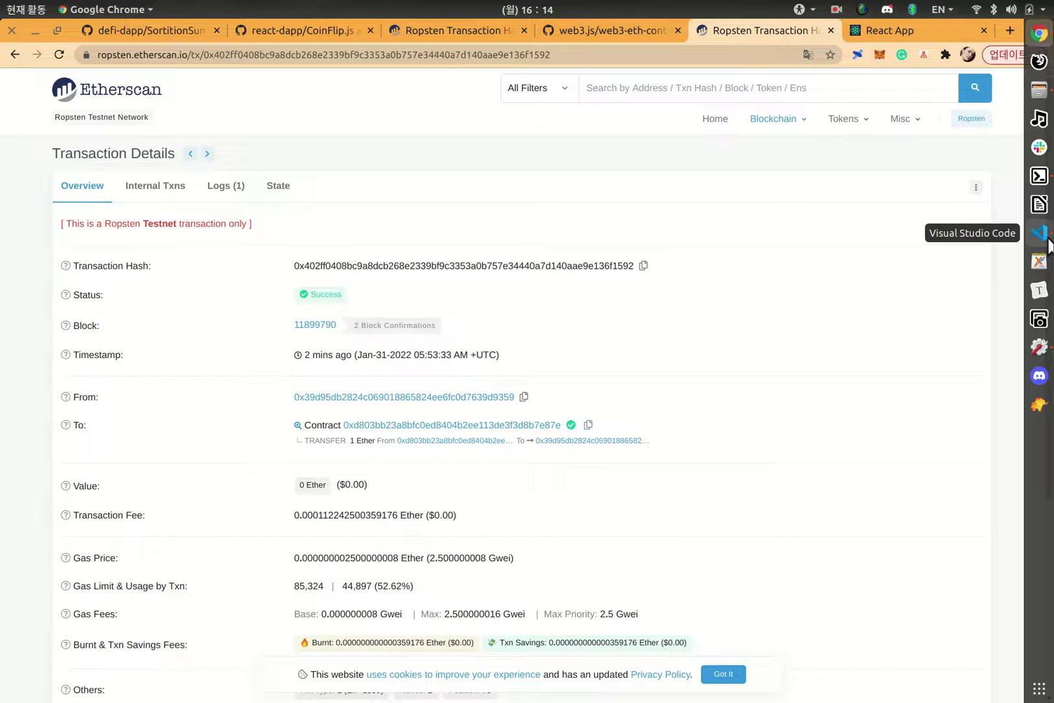
# Step: Stop the dev server in VS Code's terminal and rerun it with npm run start
pyautogui.click(1040, 233)
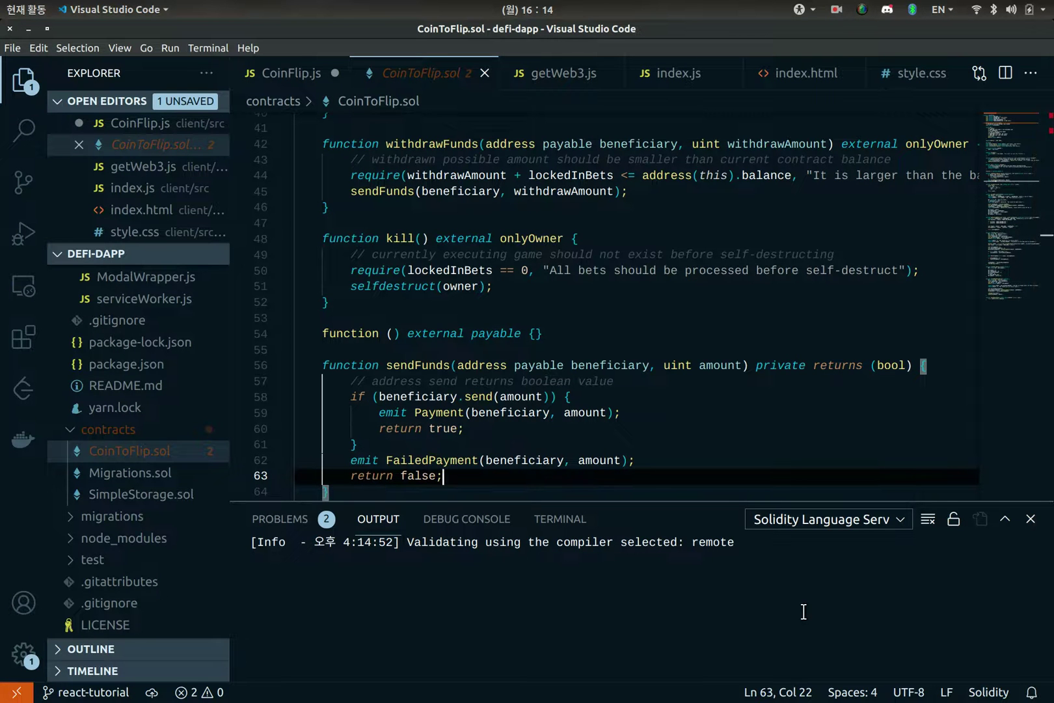
pyautogui.click(559, 519)
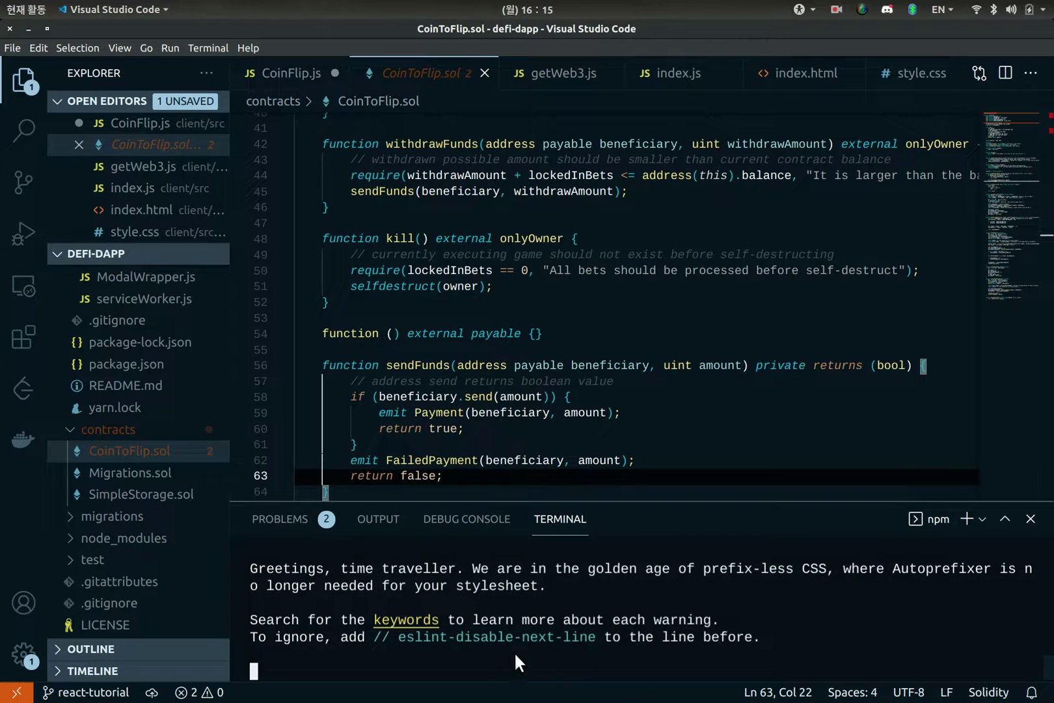
pyautogui.hotkey('ctrl', 'c')
pyautogui.write('ㄴ')
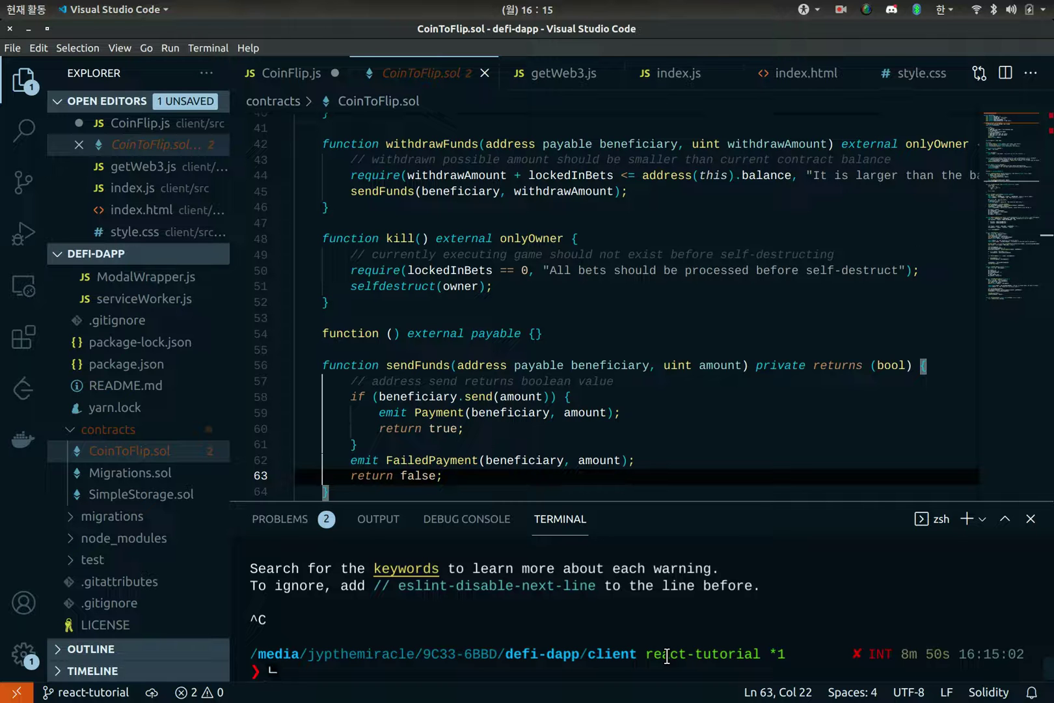
pyautogui.press('super+space')
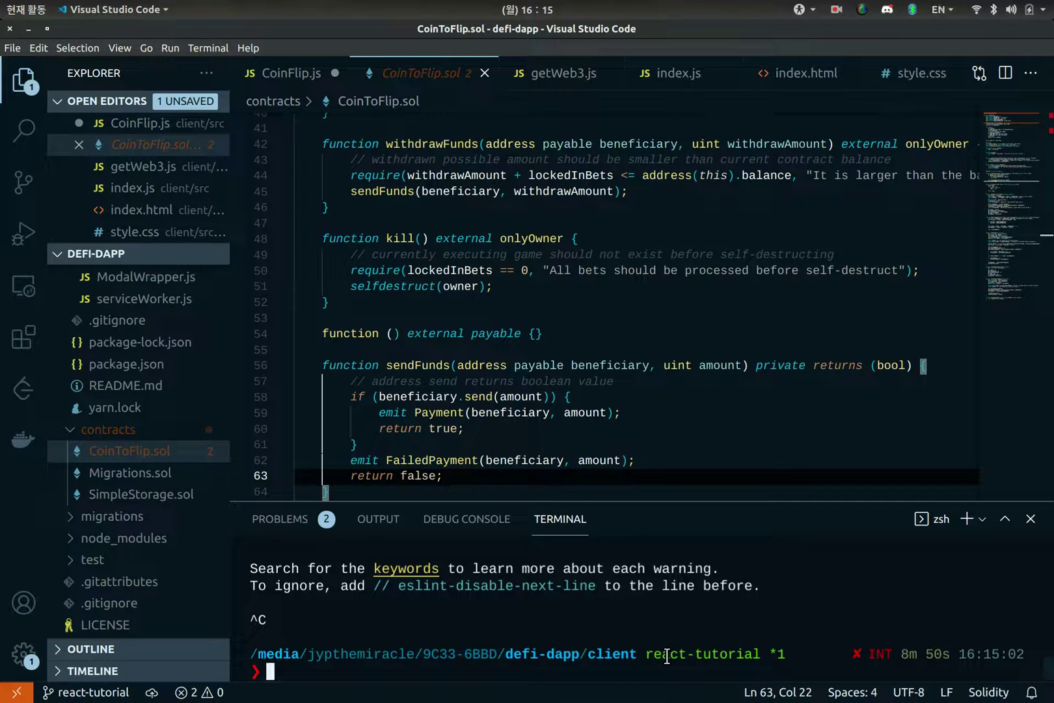
pyautogui.write('npm run start')
pyautogui.press('Return')
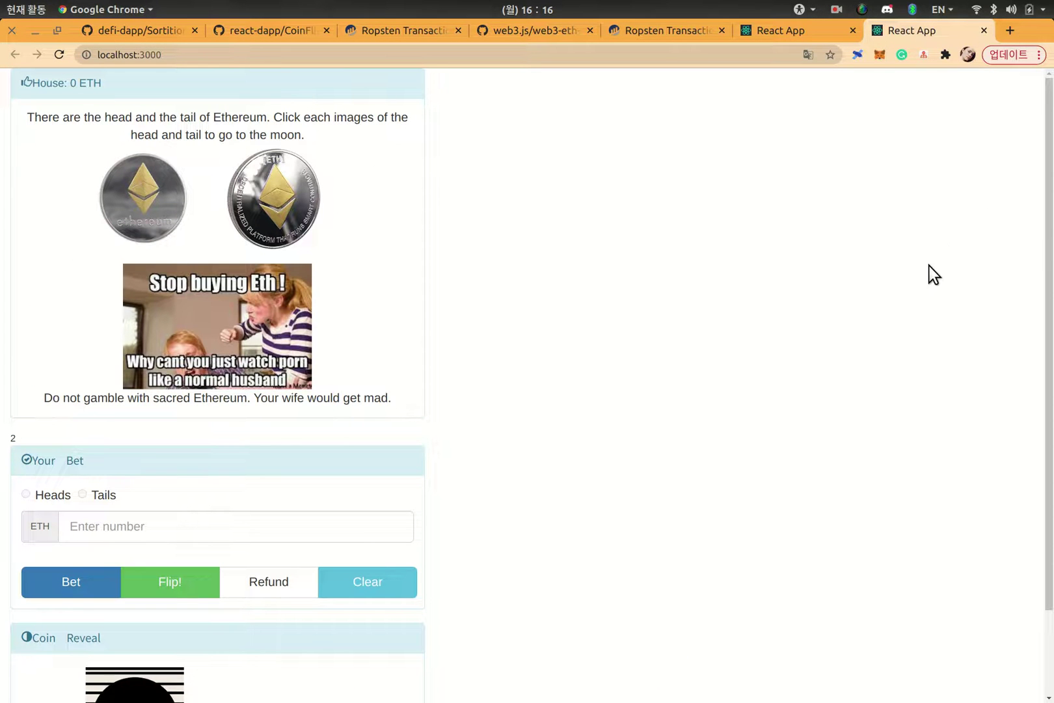
# Step: Open Chrome's Developer tools console from the More tools menu beside the coin-flip page
pyautogui.click(1040, 56)
pyautogui.moveTo(828, 276)
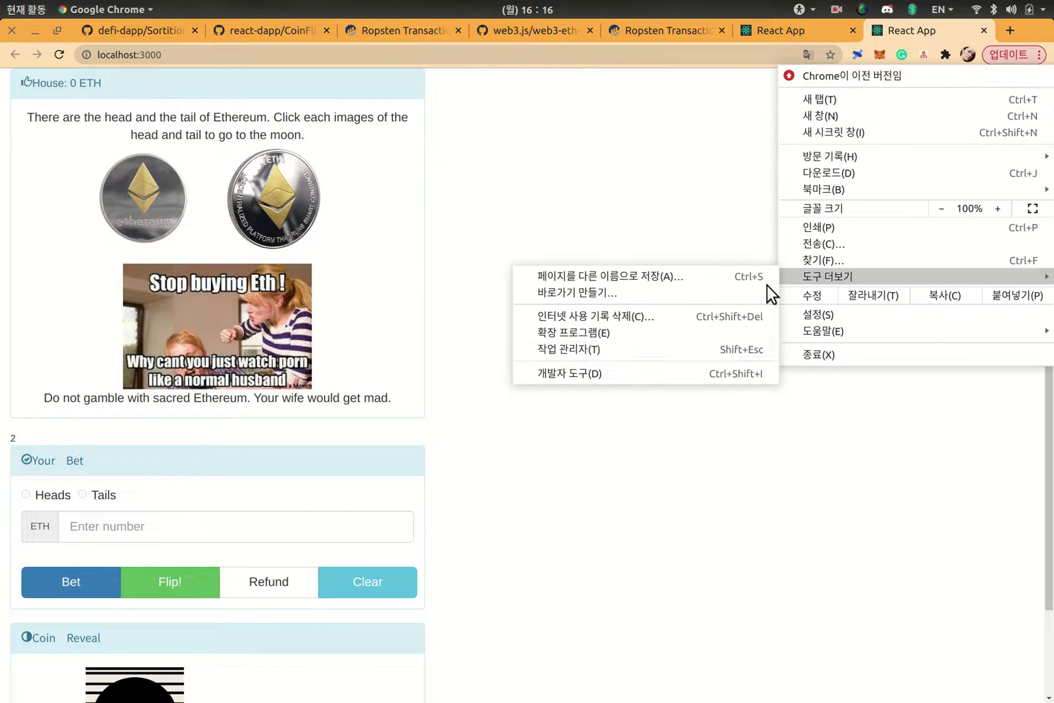
pyautogui.click(671, 375)
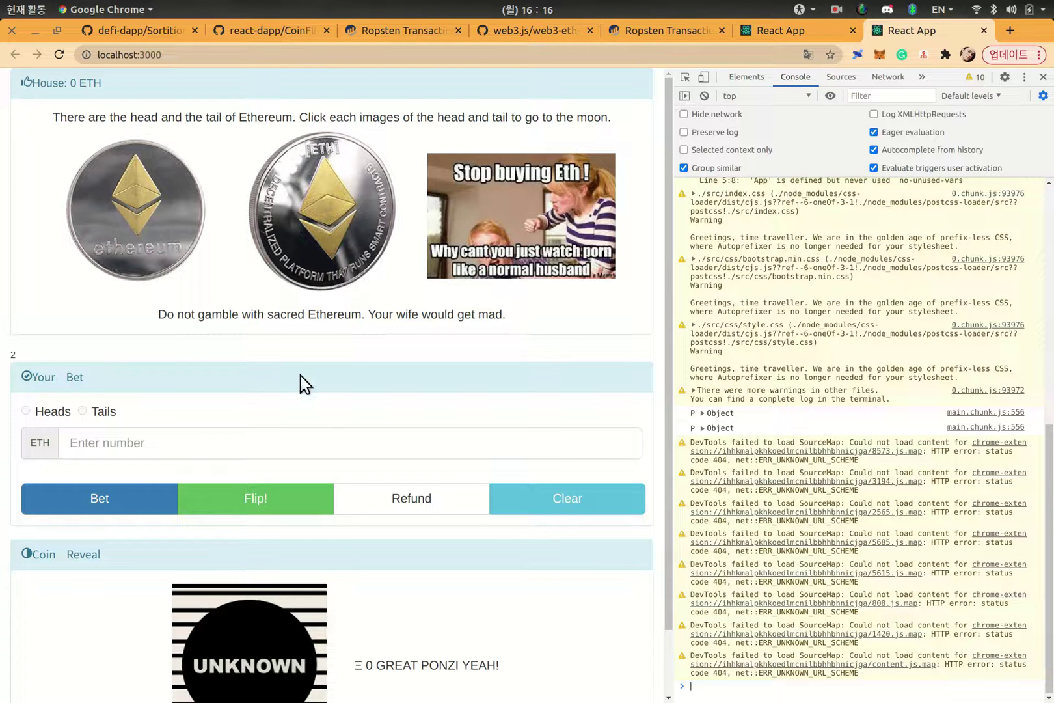
# Step: Place a 0.0001 ETH Tails bet, then reject it after MetaMask's expected-failure warning
pyautogui.click(314, 268)
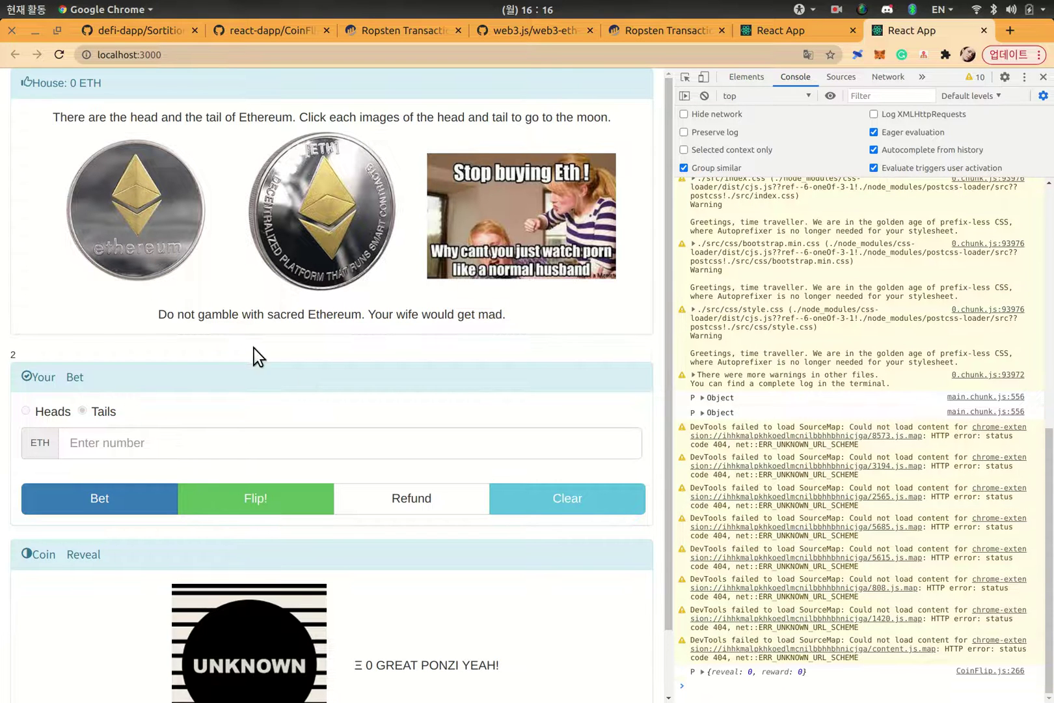
pyautogui.click(214, 444)
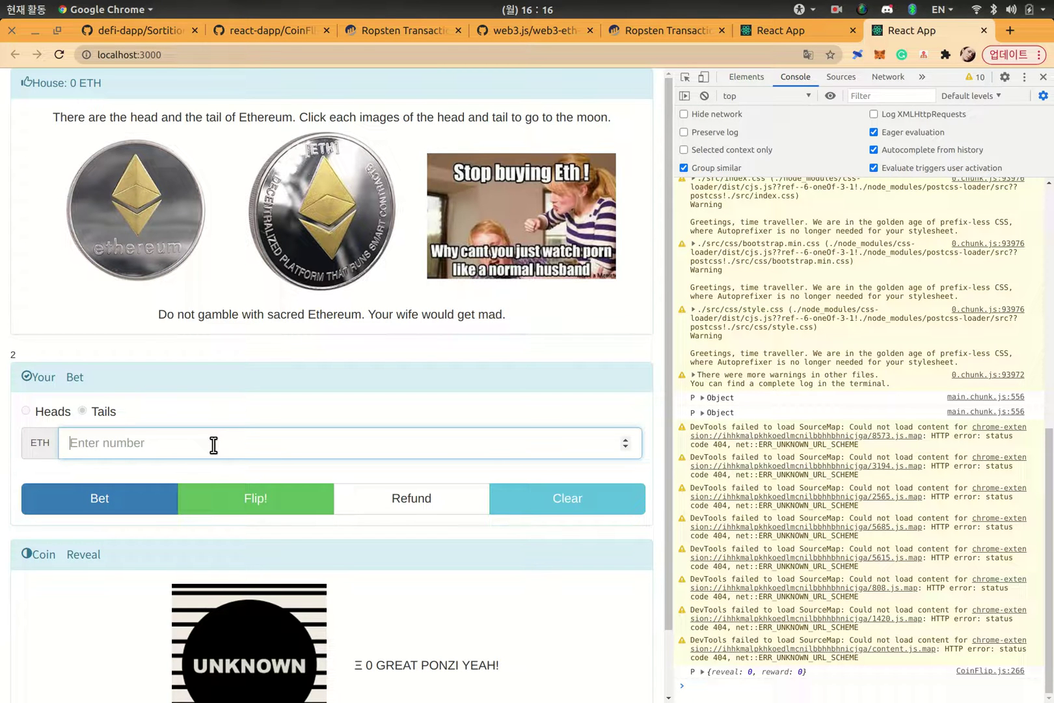
pyautogui.write('0.0001')
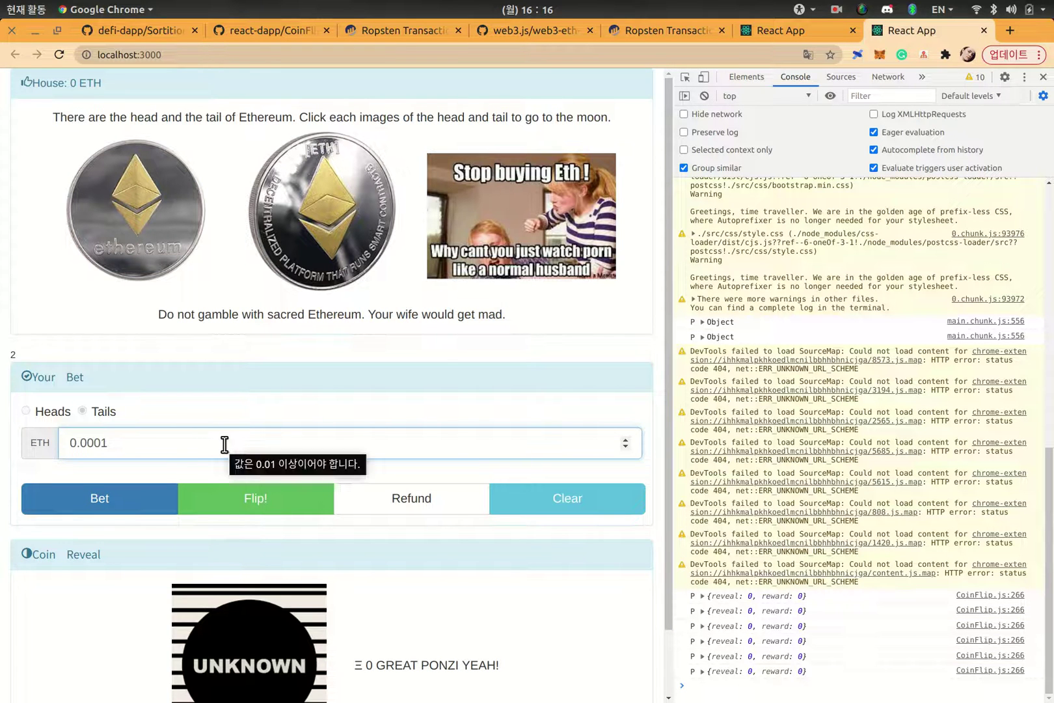
pyautogui.moveTo(225, 444)
pyautogui.click(137, 514)
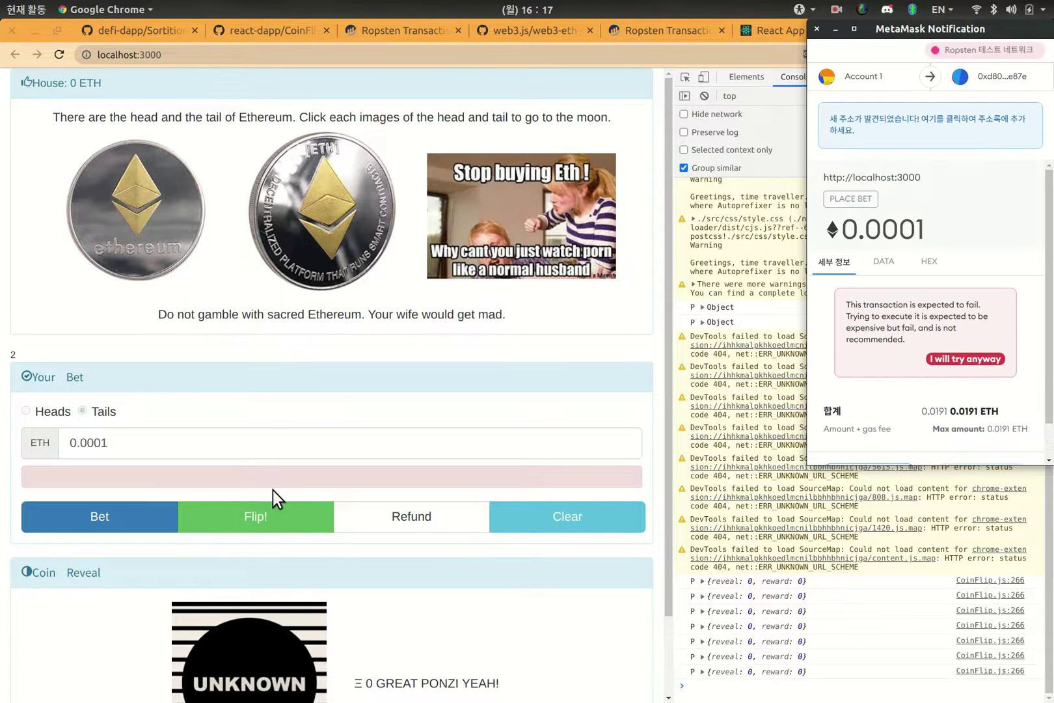
pyautogui.moveTo(930, 341); pyautogui.dragTo(846, 299)
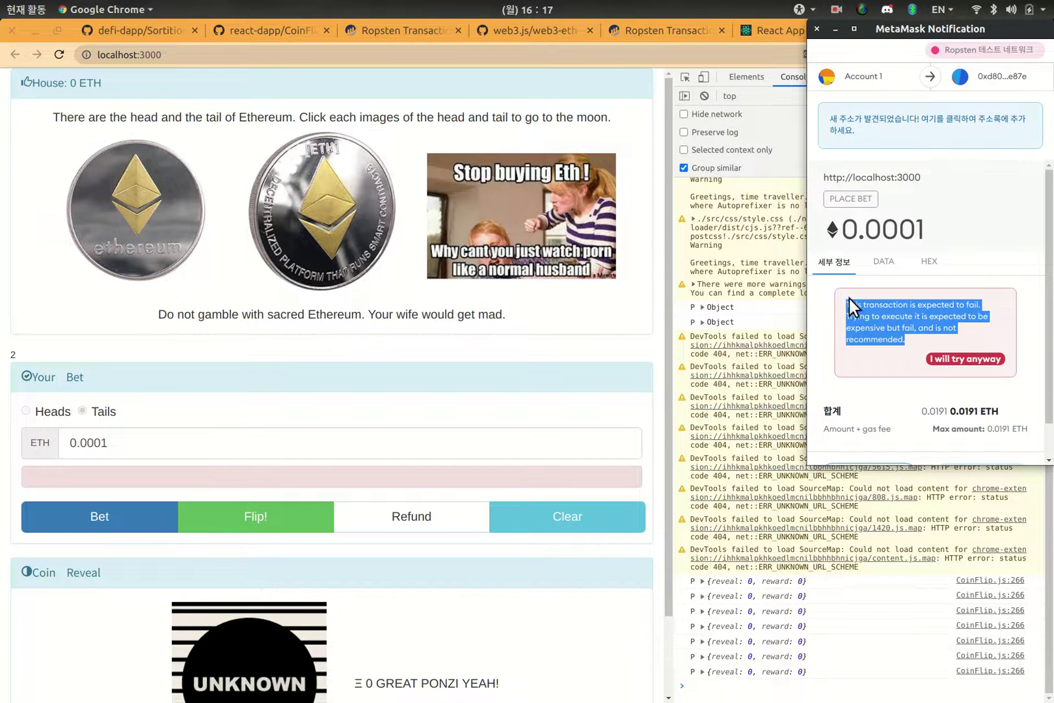
pyautogui.click(905, 339)
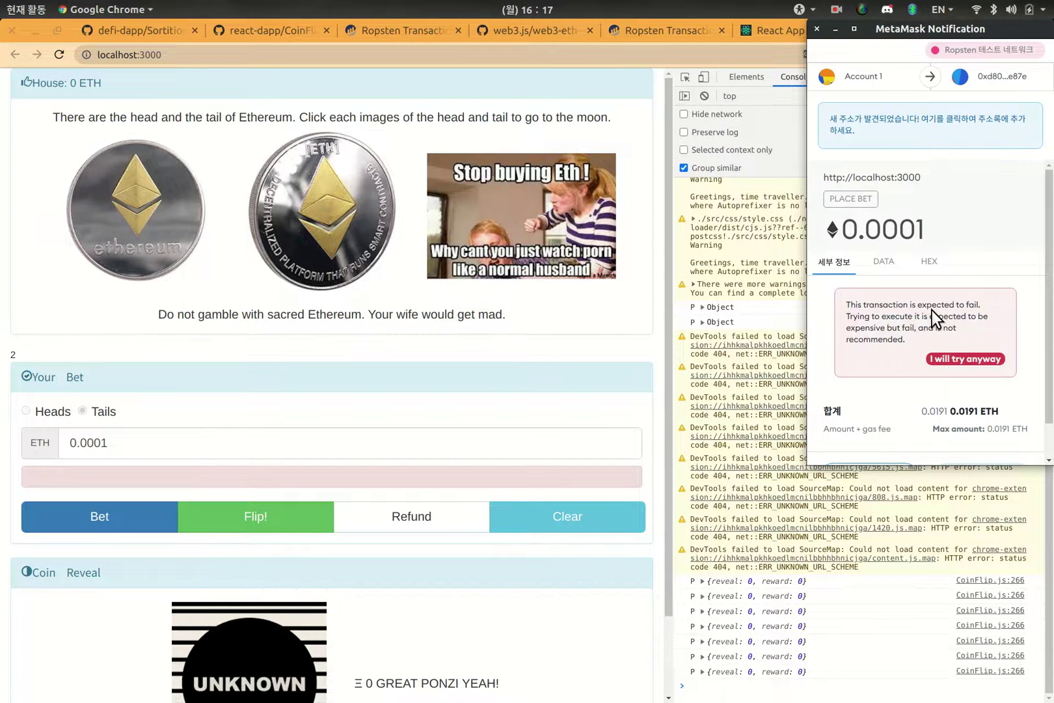
# Step: Dismiss the 0.0001 ETH bet and place a new 0.5 ETH bet
pyautogui.click(816, 27)
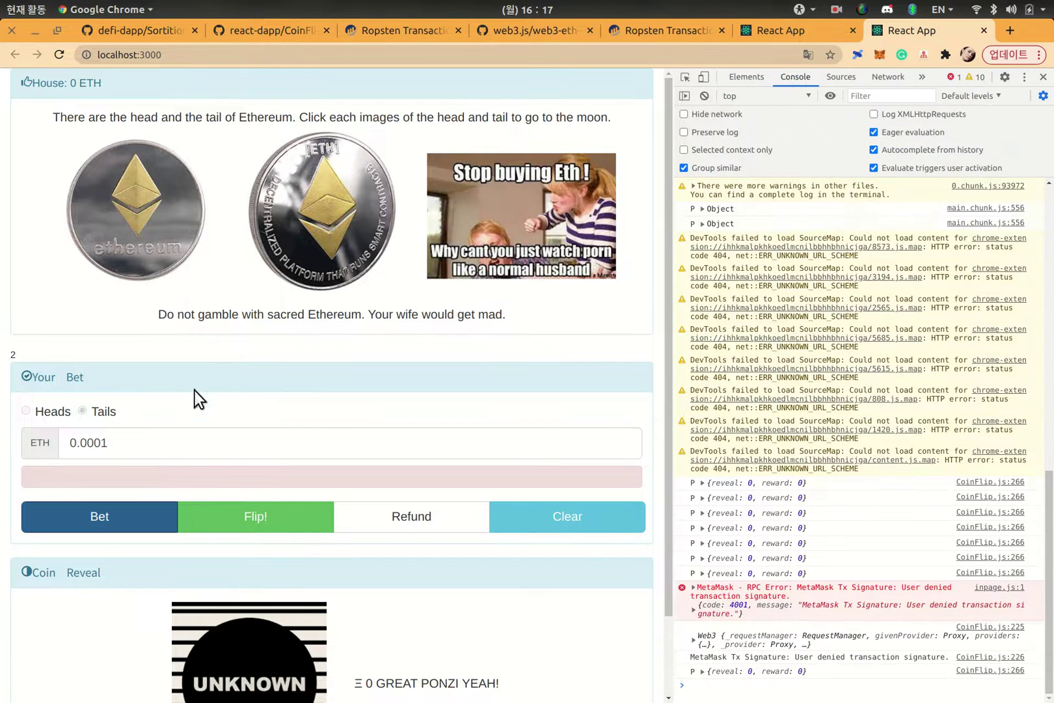
pyautogui.click(167, 436)
pyautogui.press('BackSpace')
pyautogui.press('BackSpace')
pyautogui.press('BackSpace')
pyautogui.press('BackSpace')
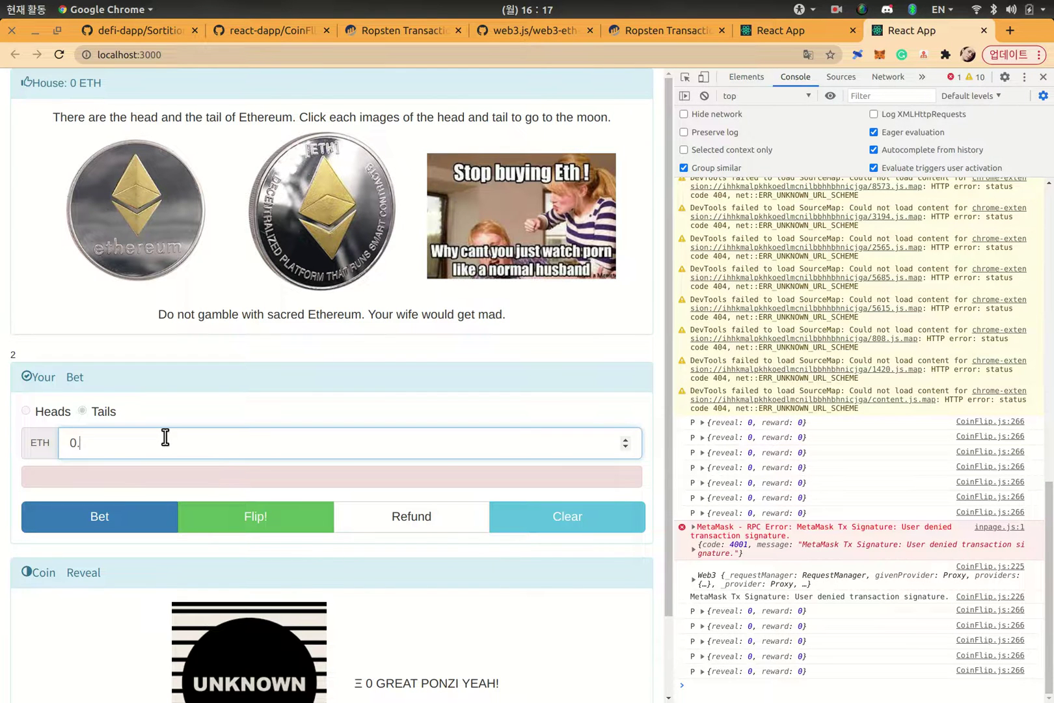
pyautogui.write('5')
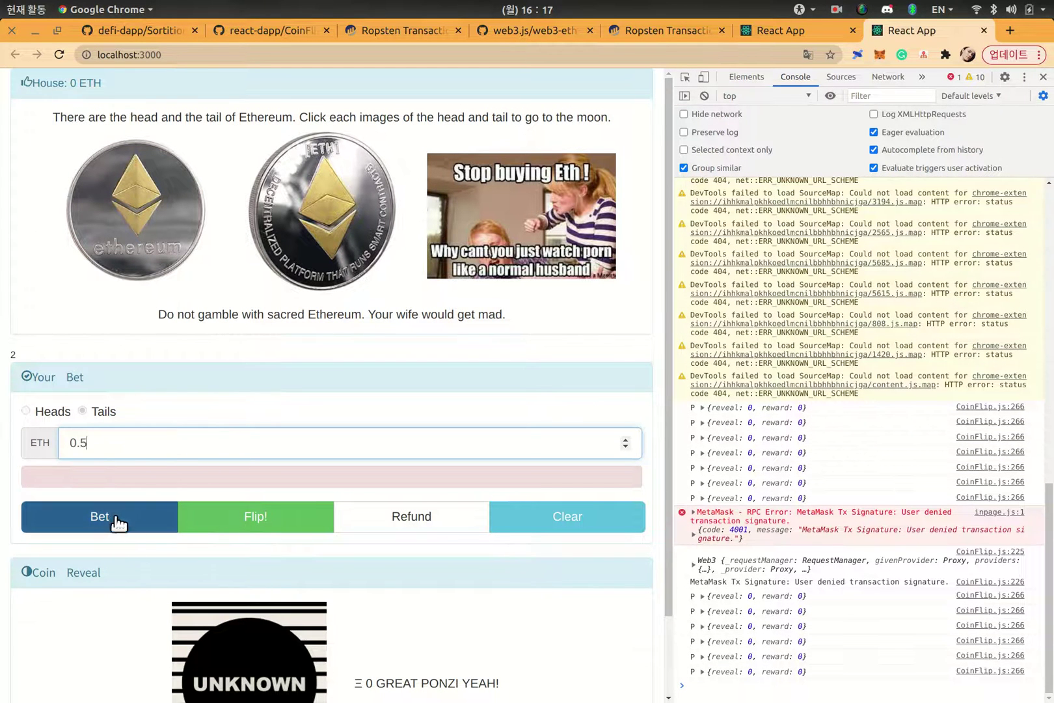
pyautogui.click(119, 517)
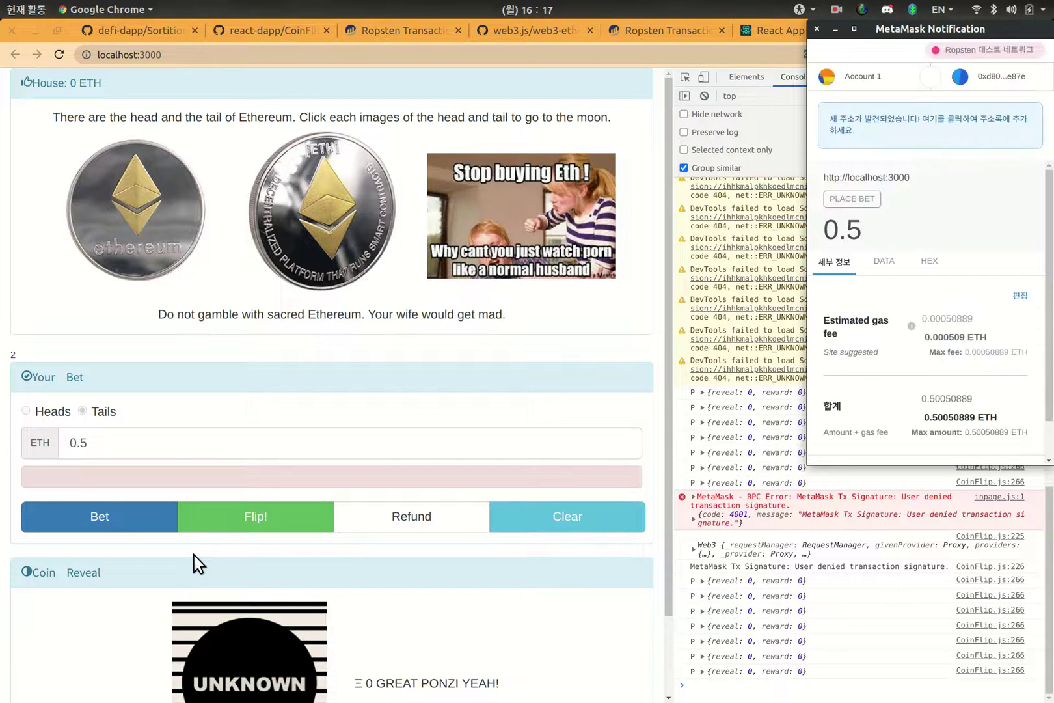
# Step: Confirm the pending 0.5 ETH bet transaction in MetaMask
pyautogui.click(609, 328)
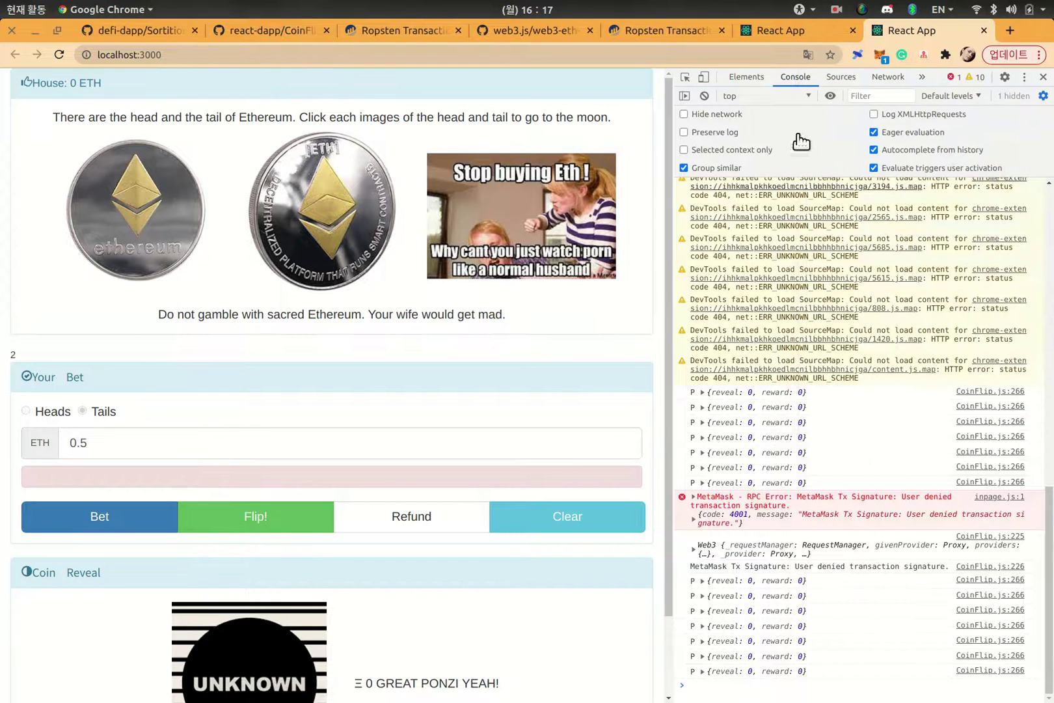
pyautogui.click(878, 55)
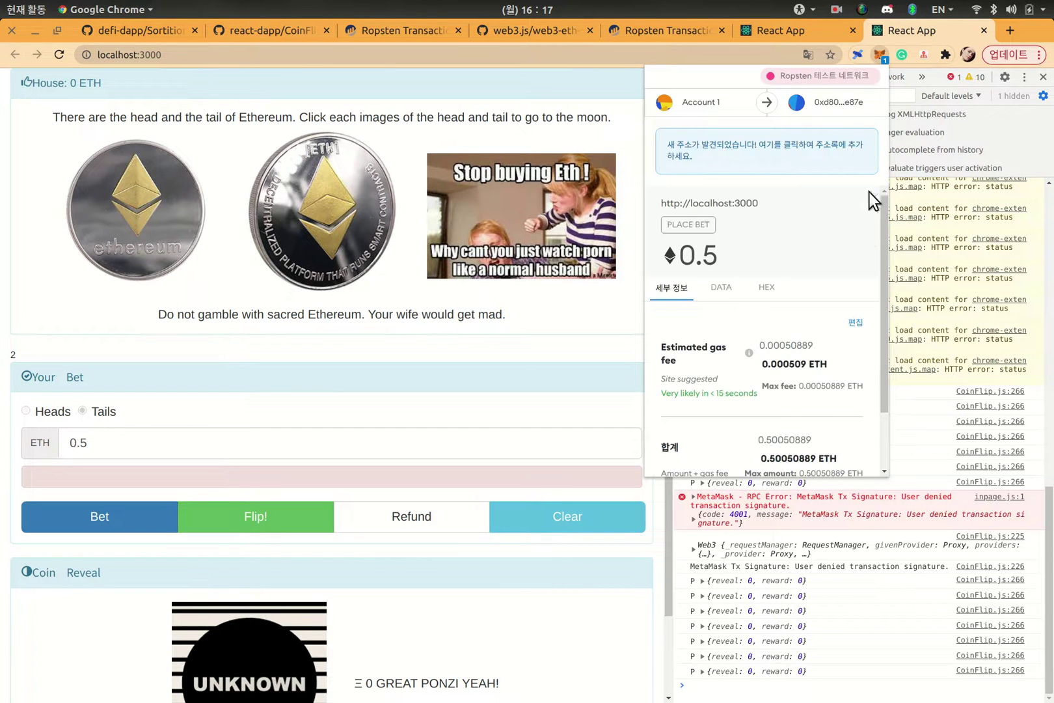
pyautogui.moveTo(881, 230); pyautogui.dragTo(880, 336)
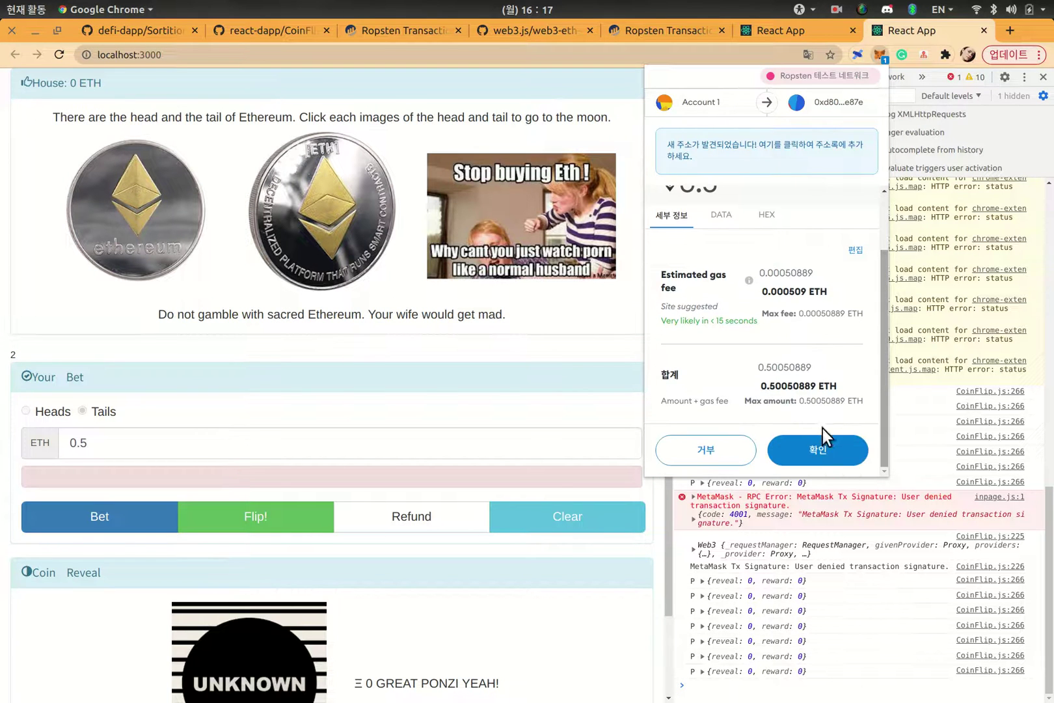
pyautogui.click(818, 449)
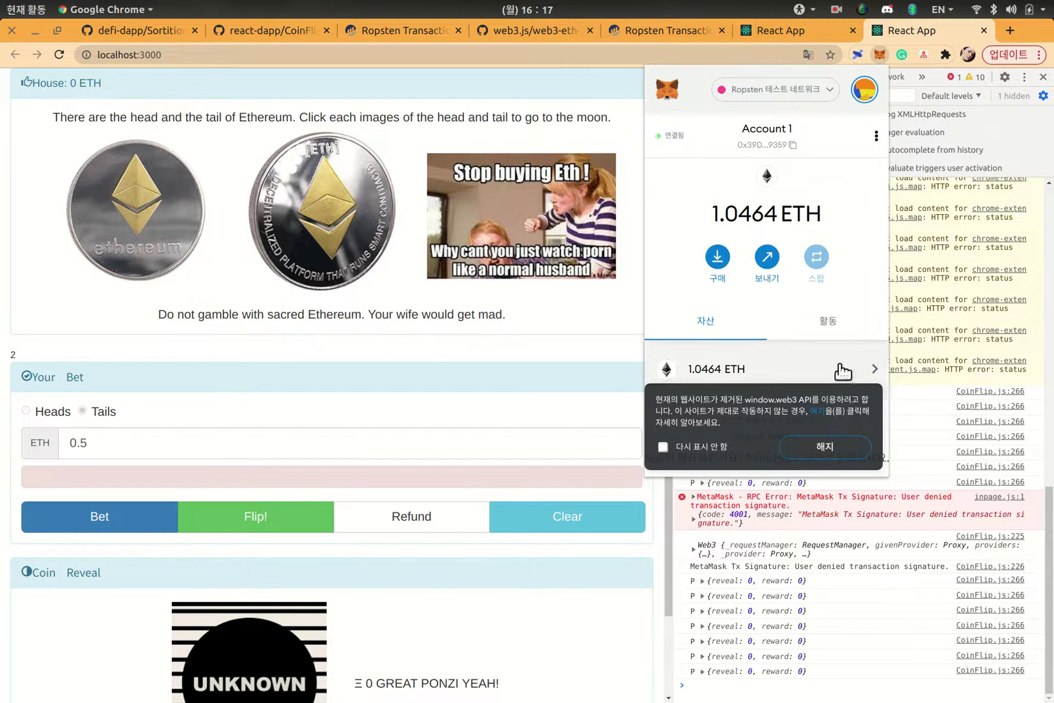
pyautogui.click(663, 447)
pyautogui.click(664, 447)
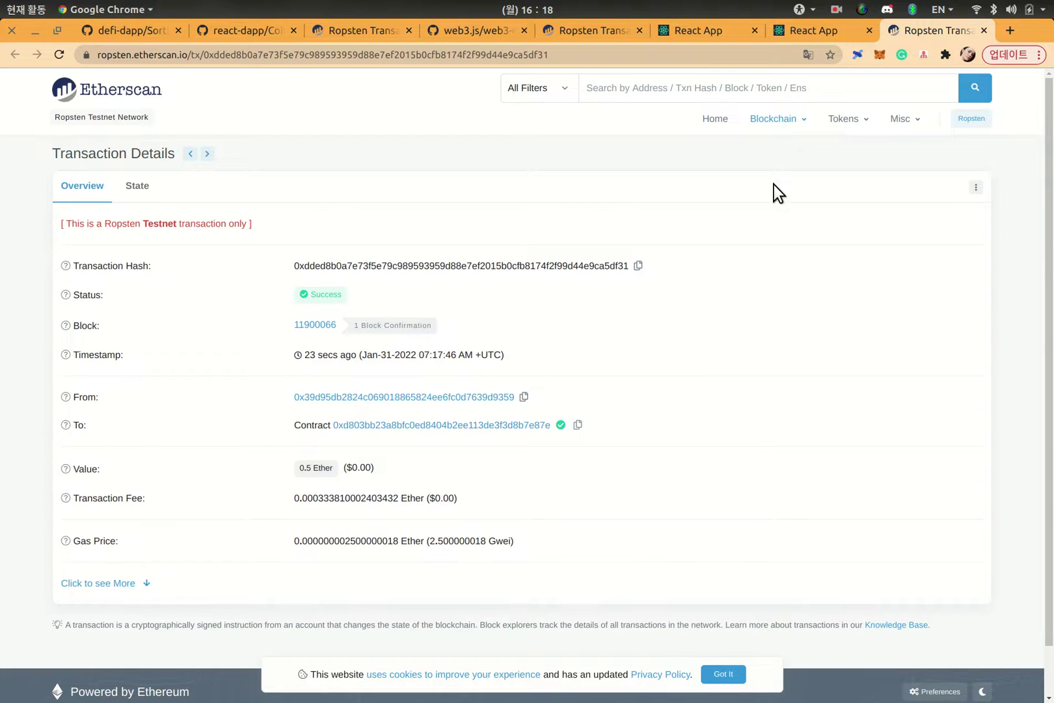
# Step: Close Etherscan and confirm the MetaMask reveal-result transaction for the coin flip
pyautogui.click(985, 31)
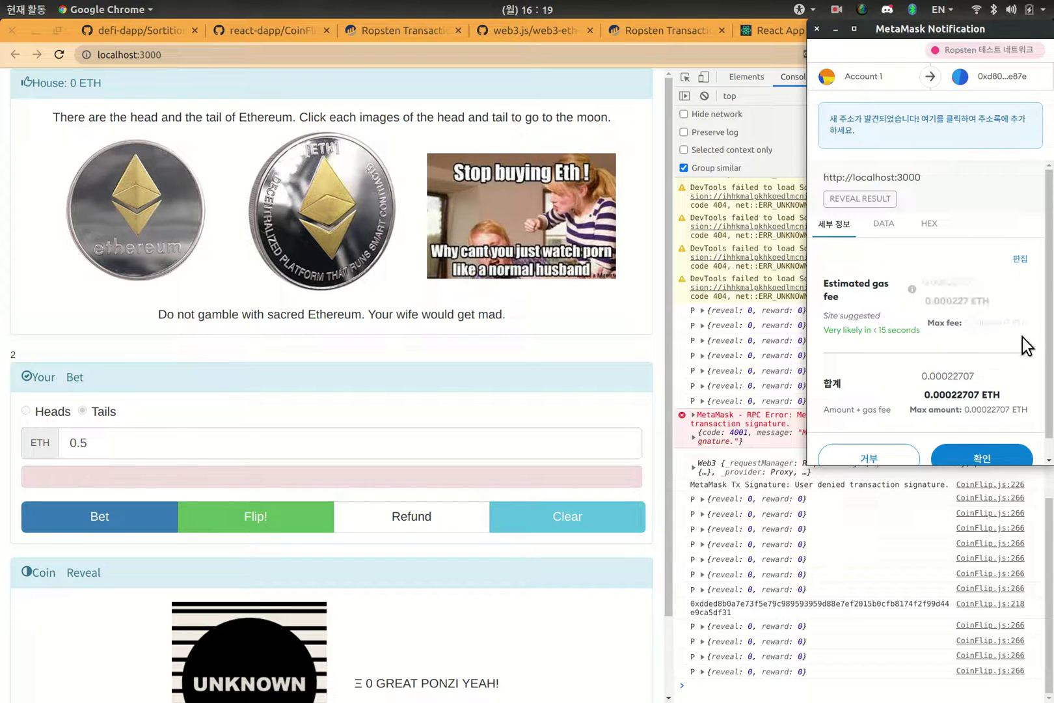
pyautogui.scroll(-1, 990, 325)
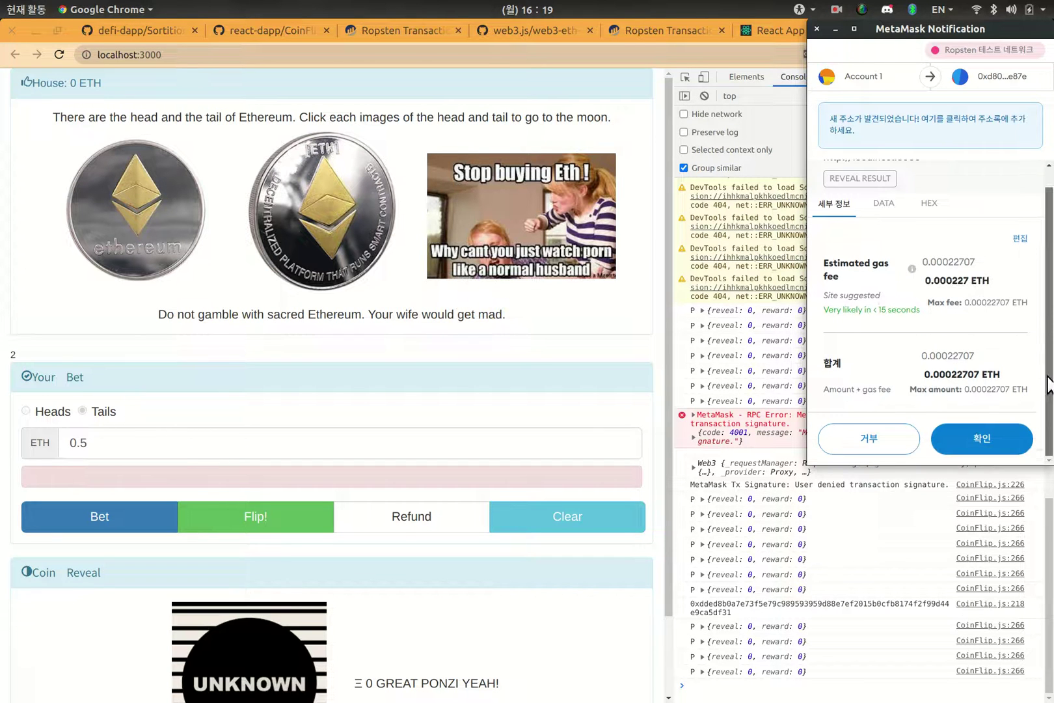
pyautogui.click(972, 431)
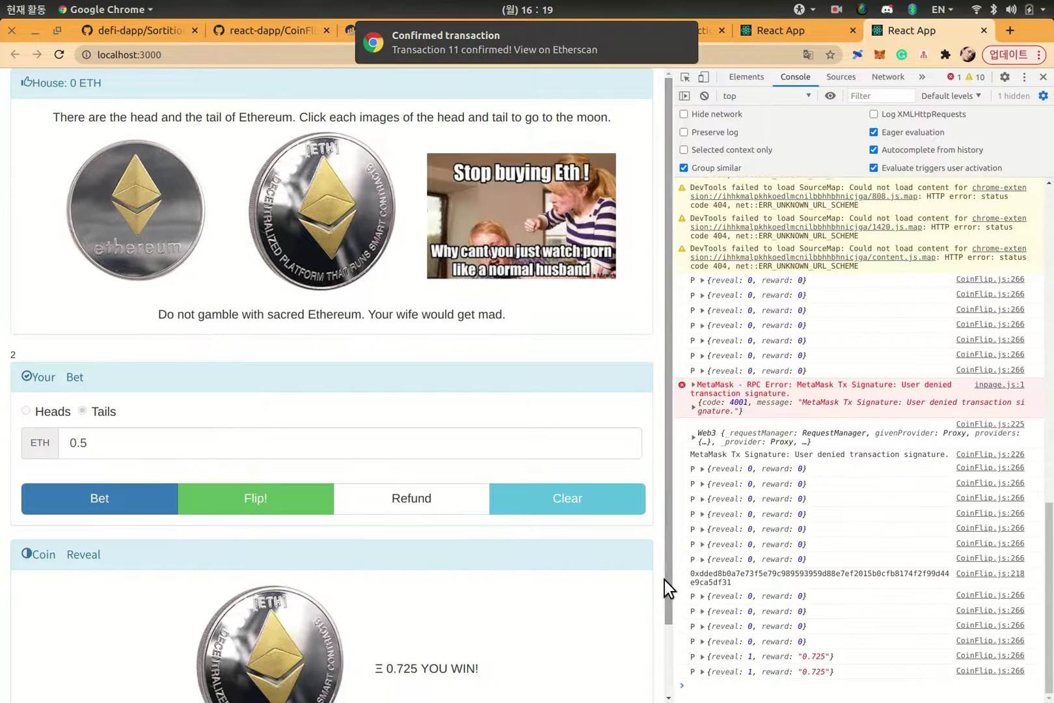
# Step: Expand the console's reveal log with reward 0.725, then view MetaMask's 1.271 ETH balance
pyautogui.moveTo(664, 580); pyautogui.dragTo(666, 658)
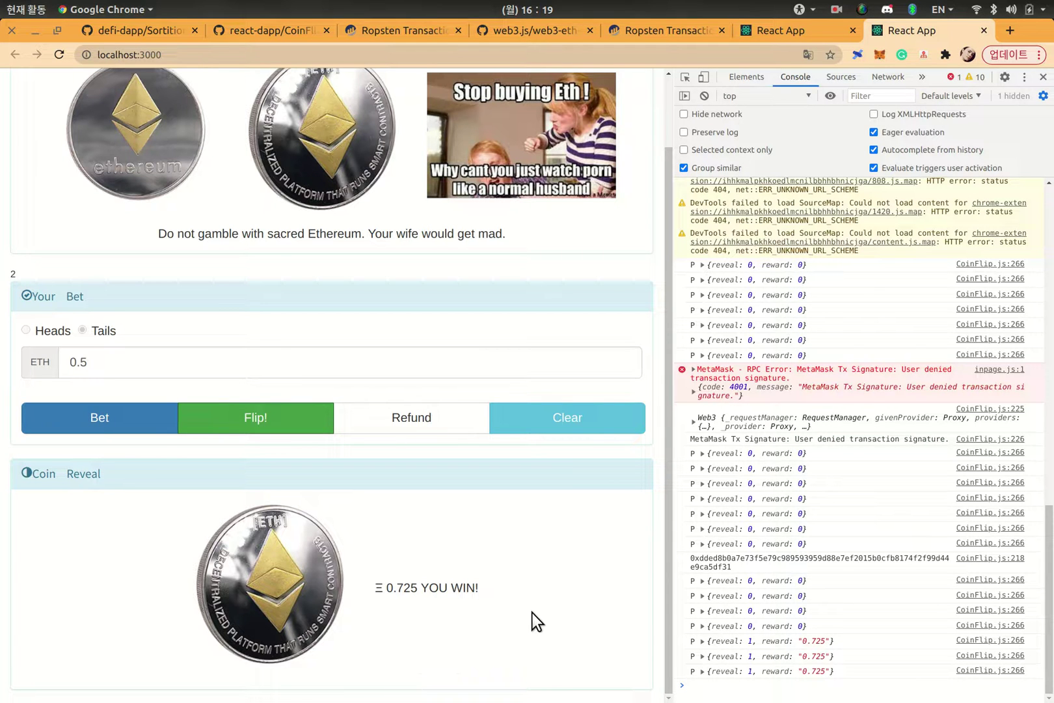
pyautogui.click(703, 645)
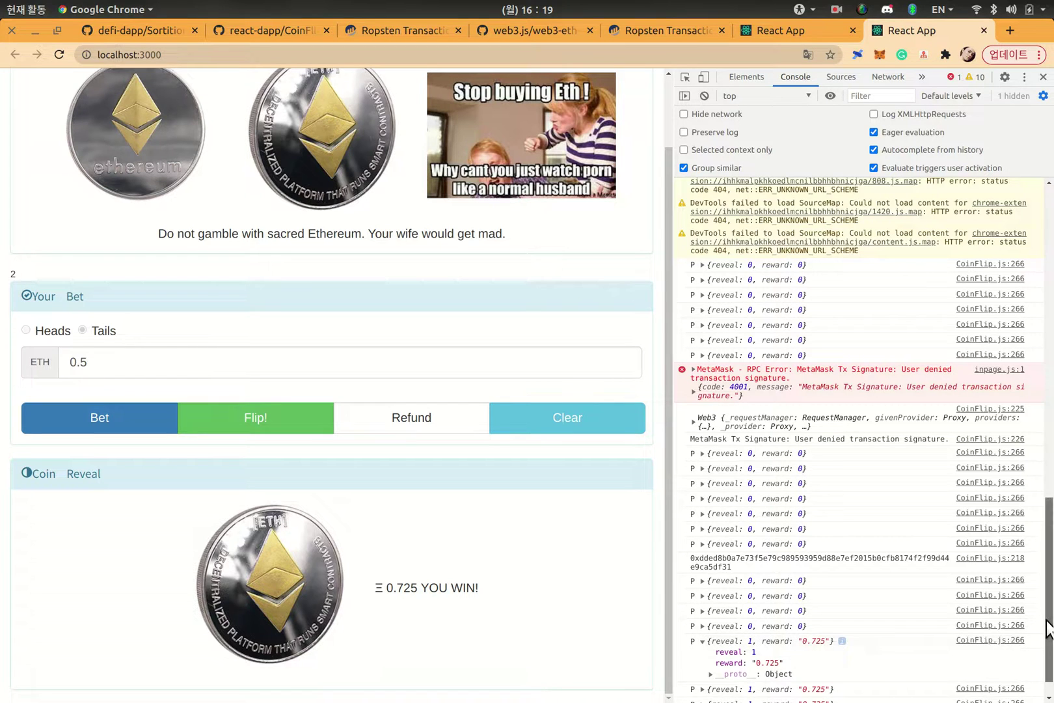
pyautogui.scroll(-1, 1041, 625)
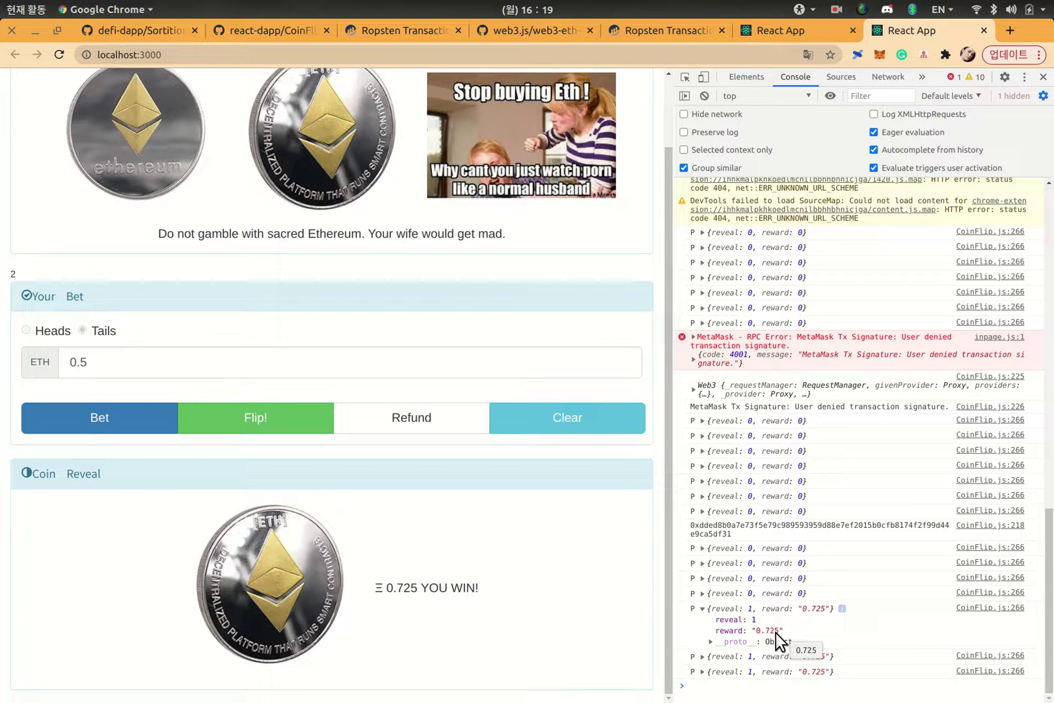
pyautogui.click(879, 54)
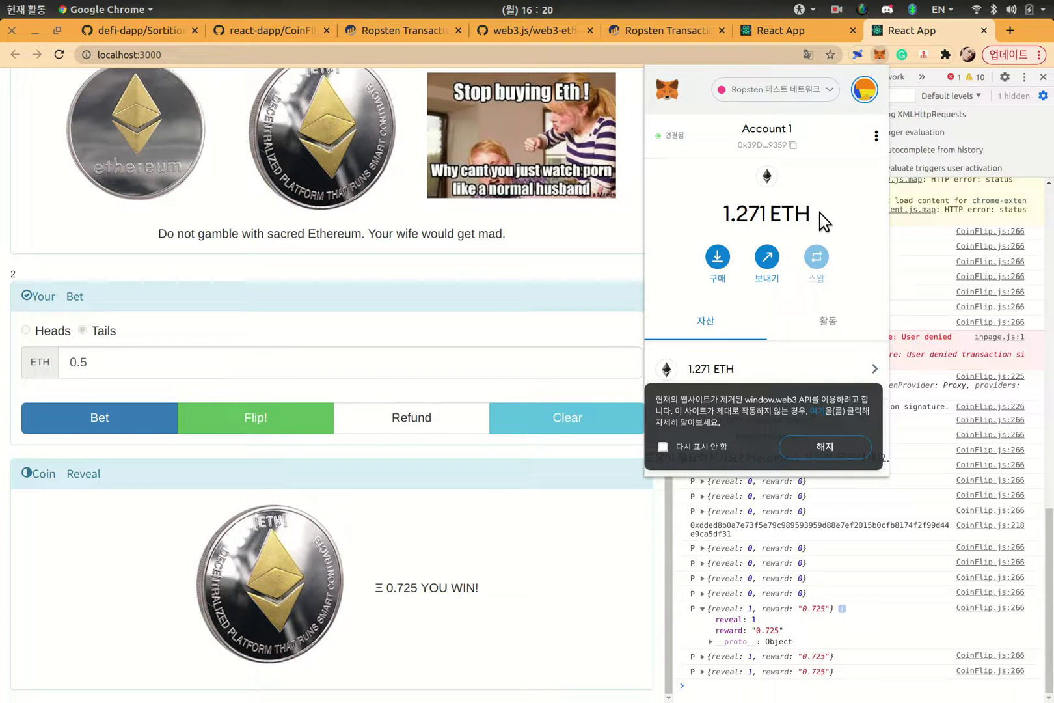
# Step: Dismiss the MetaMask popup to get back to the Ξ 0.725 win screen
pyautogui.click(517, 506)
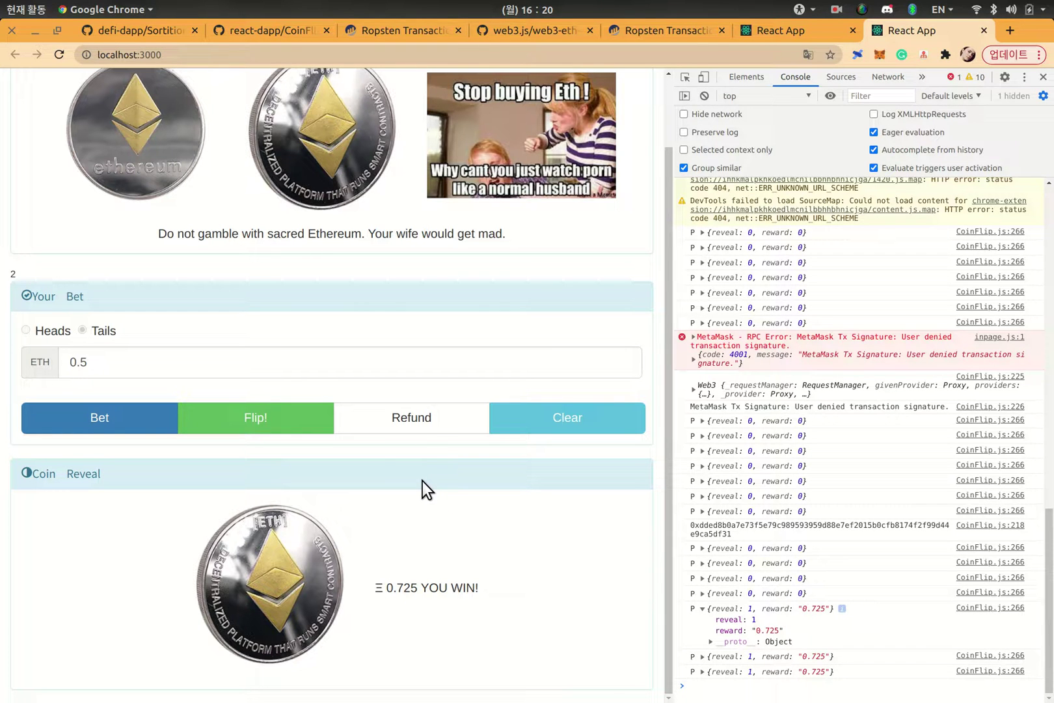
# Step: Request a refund twice and reject both 0.019 ETH refund transactions flagged to fail
pyautogui.click(424, 427)
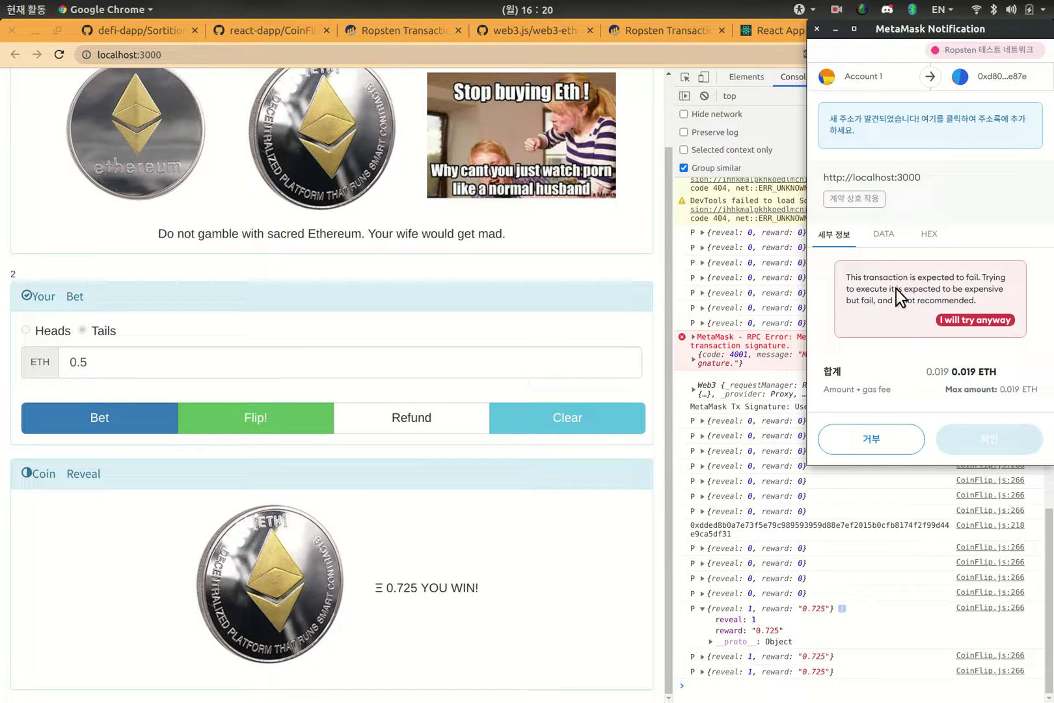
pyautogui.click(817, 29)
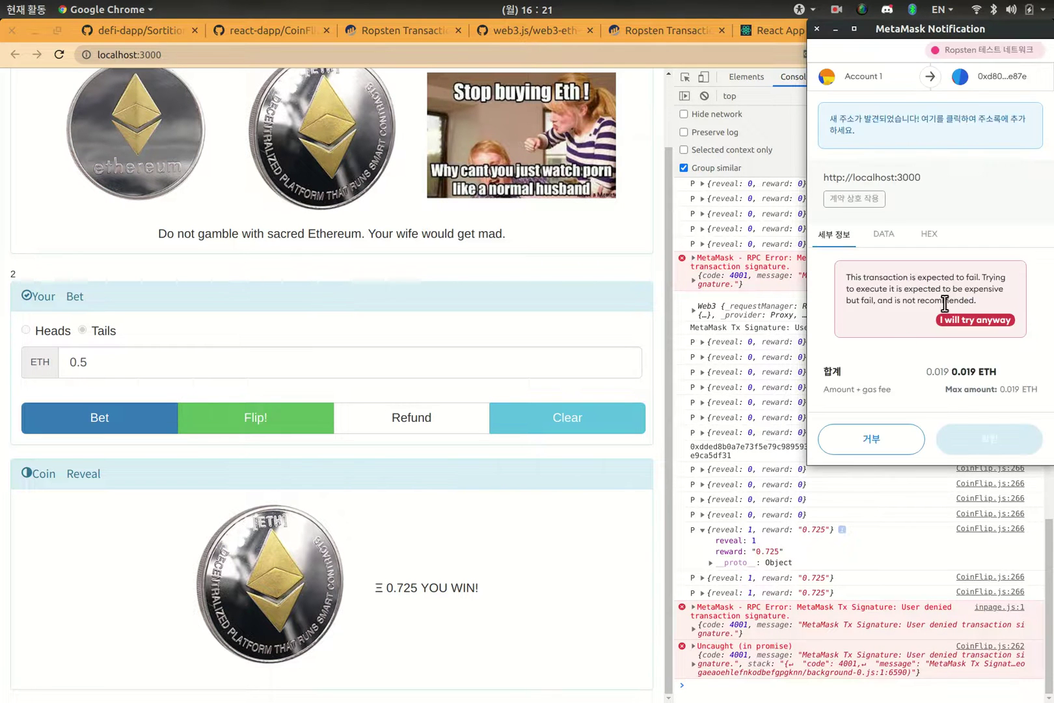
pyautogui.click(874, 436)
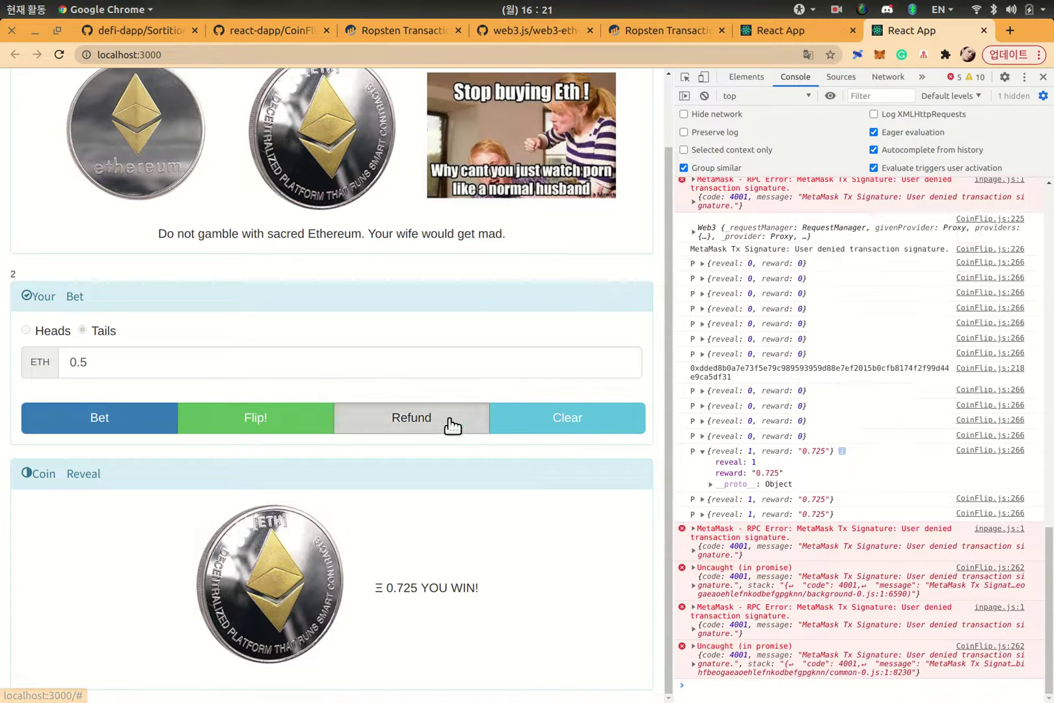
pyautogui.click(447, 423)
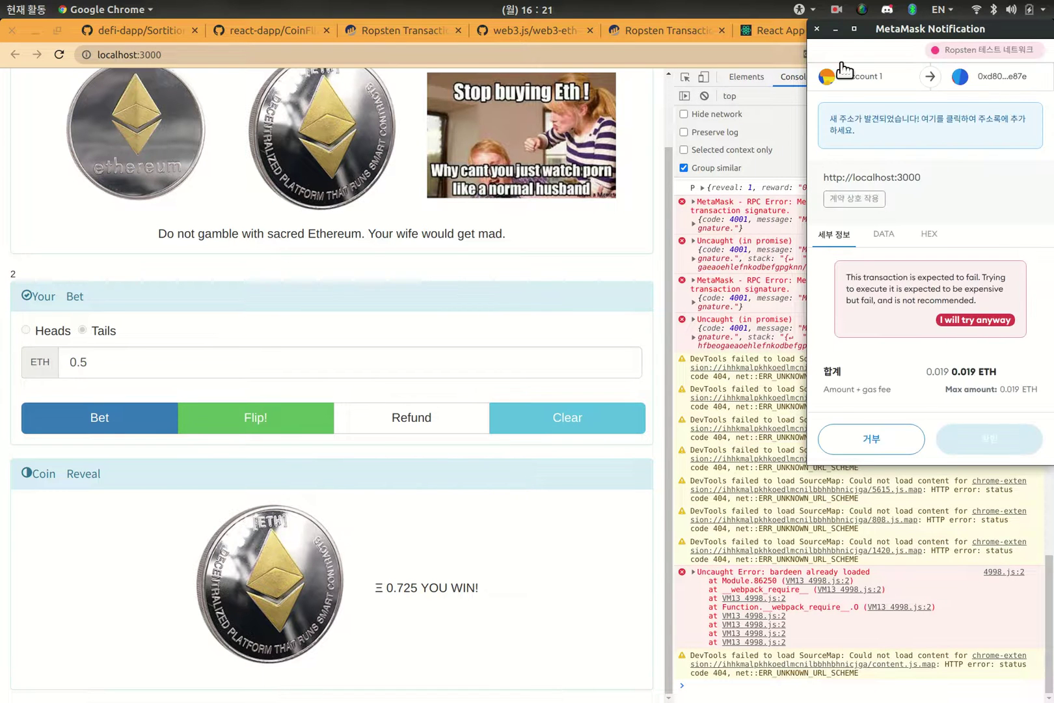
pyautogui.click(817, 29)
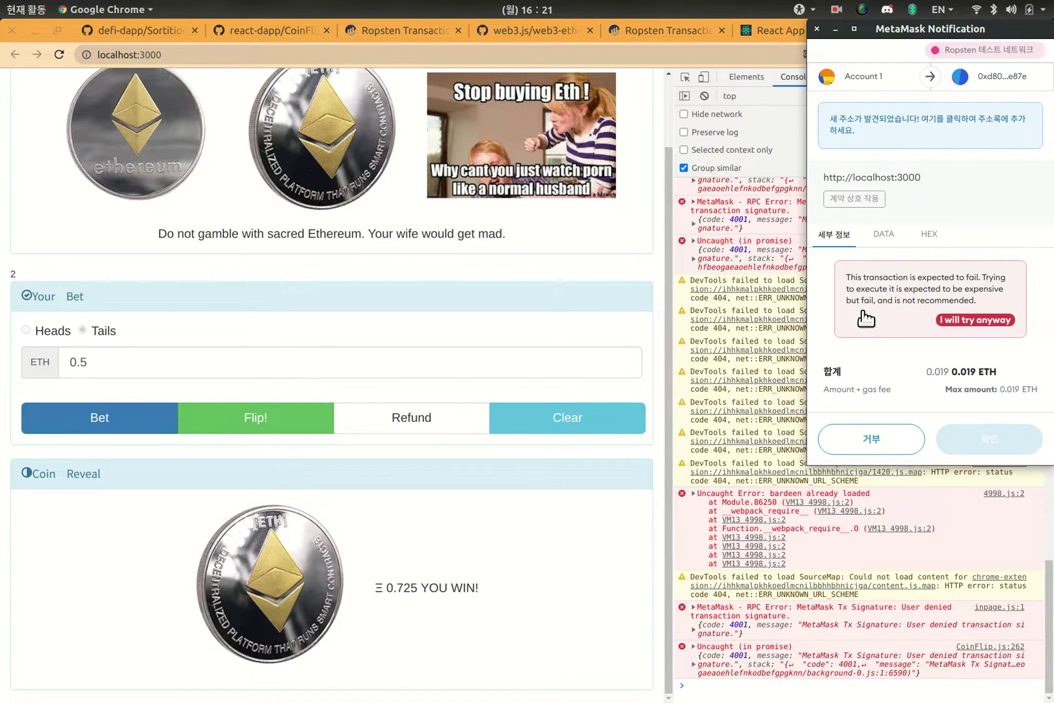
pyautogui.click(892, 437)
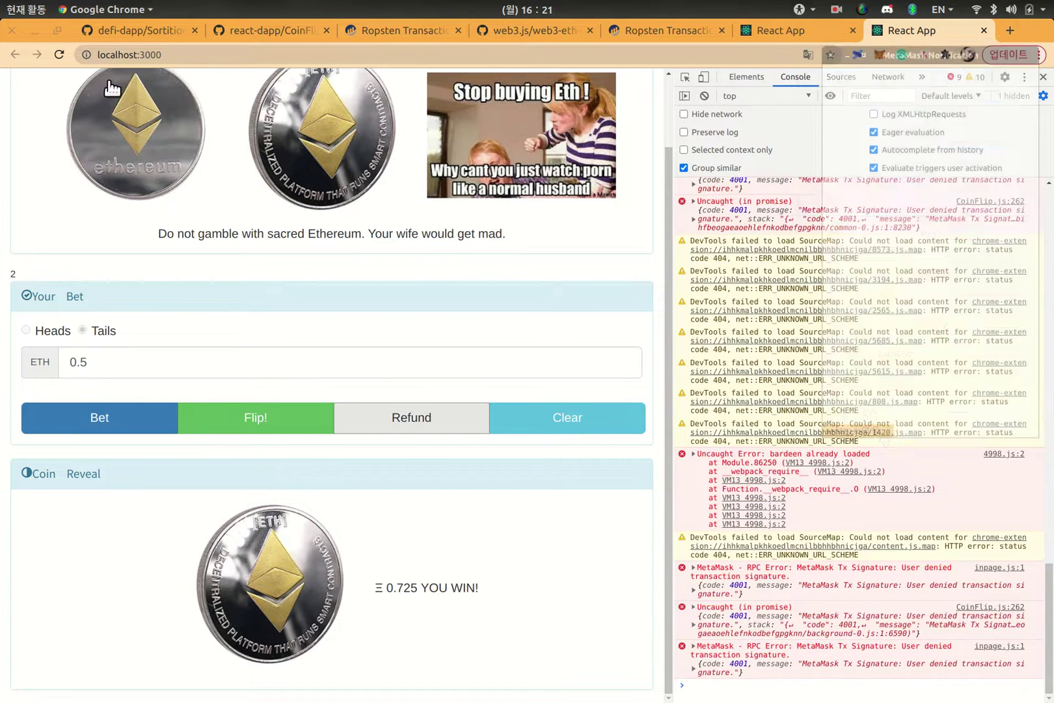
pyautogui.click(60, 54)
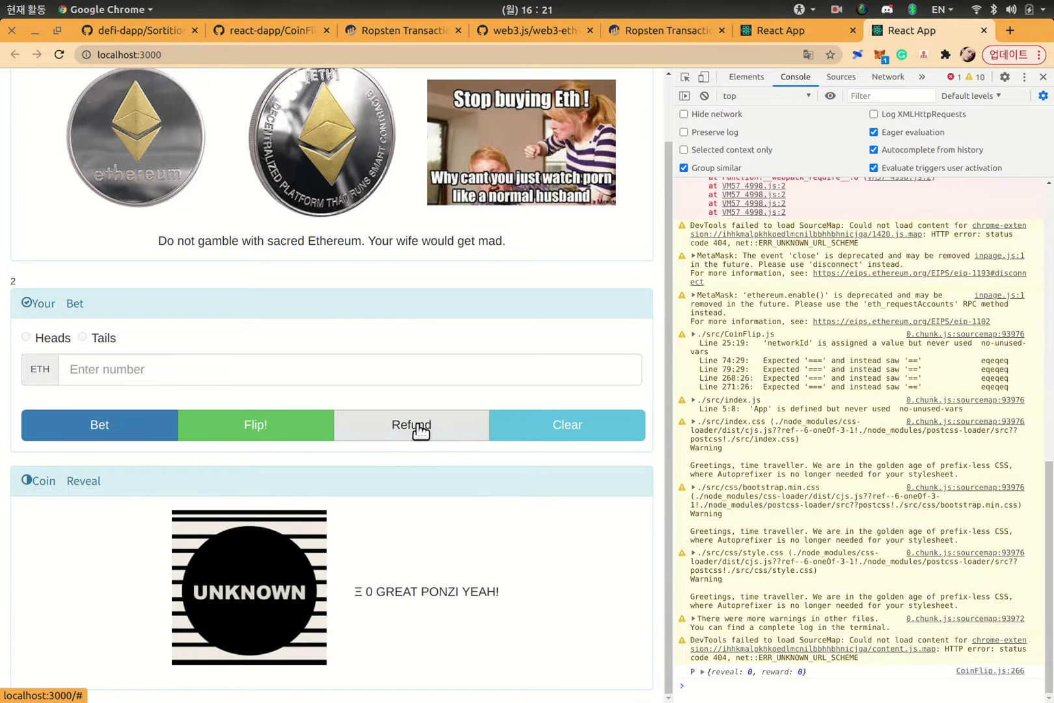
pyautogui.click(419, 431)
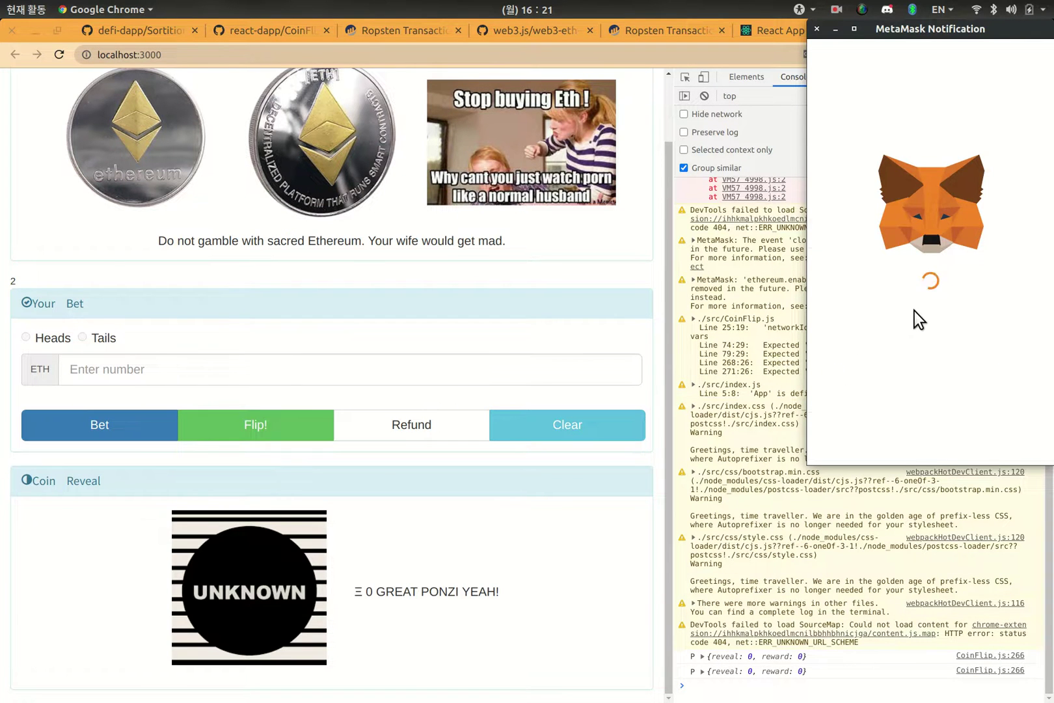
pyautogui.moveTo(973, 376)
pyautogui.mouseDown()
pyautogui.moveTo(995, 379)
pyautogui.moveTo(995, 455)
pyautogui.mouseUp()
pyautogui.click(370, 360)
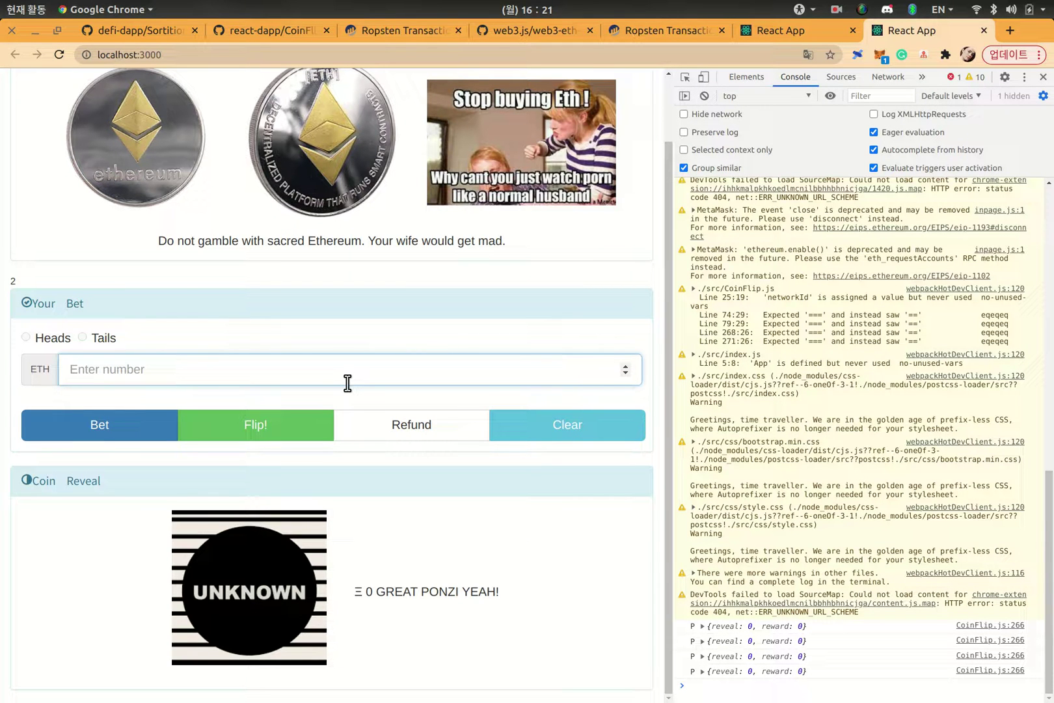
# Step: Submit a 0.2 ETH bet, then clear the bet amount field
pyautogui.write('0.2')
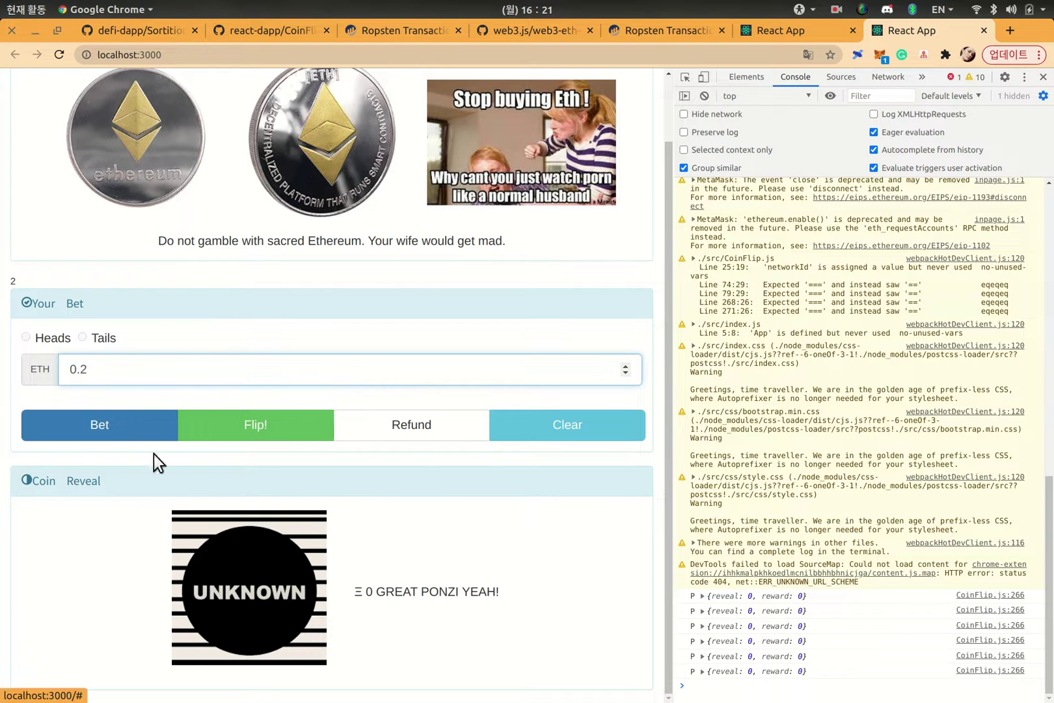
pyautogui.click(117, 429)
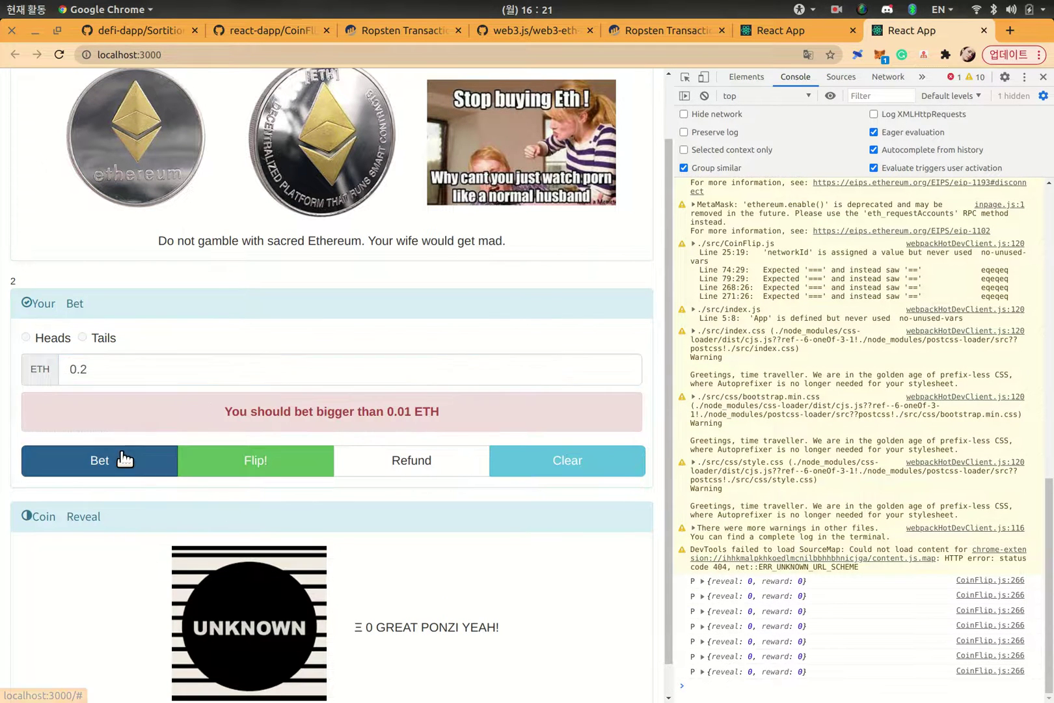
pyautogui.click(184, 378)
pyautogui.press('BackSpace')
pyautogui.press('BackSpace')
pyautogui.press('BackSpace')
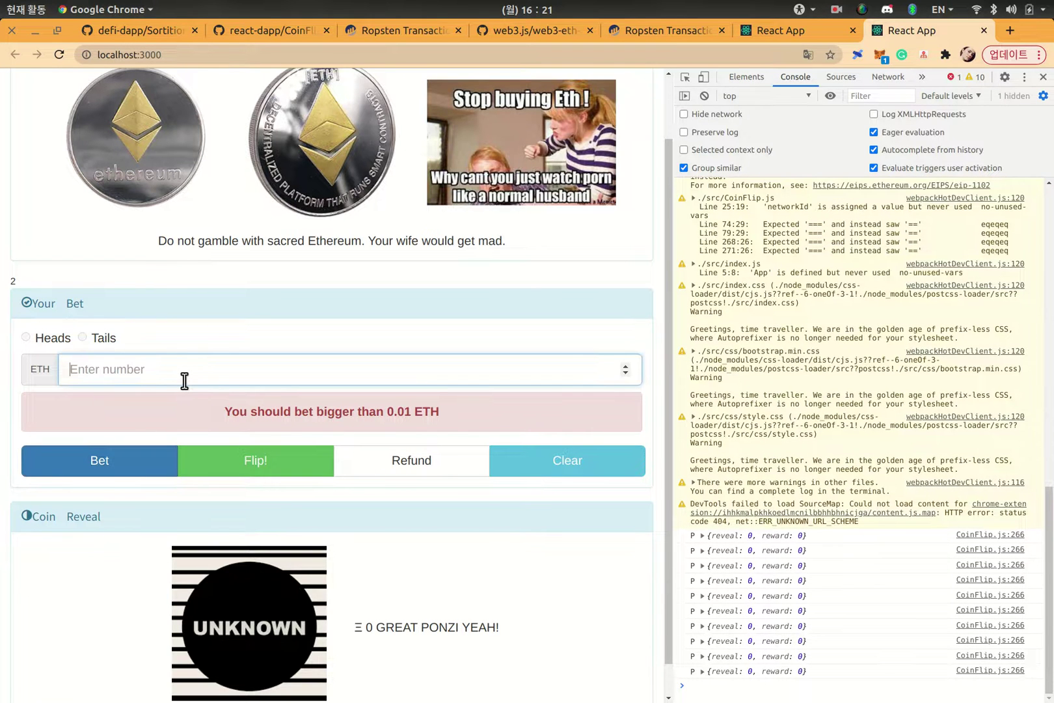
# Step: Choose Heads and submit a 0.2 ETH bet
pyautogui.click(156, 336)
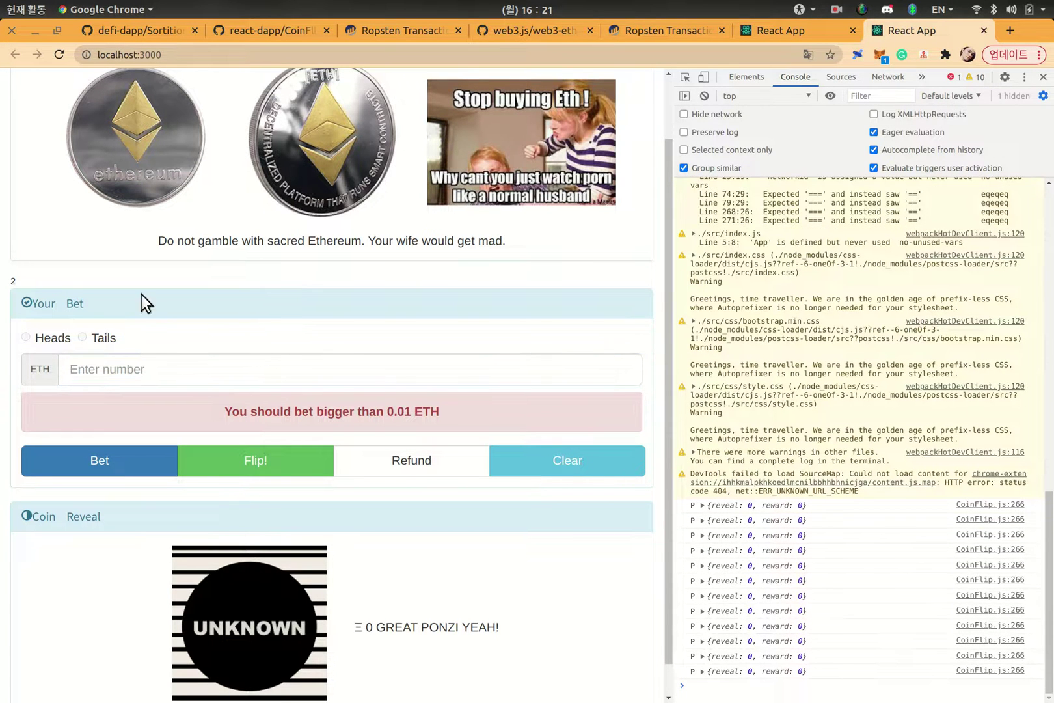
pyautogui.click(107, 371)
pyautogui.write('9')
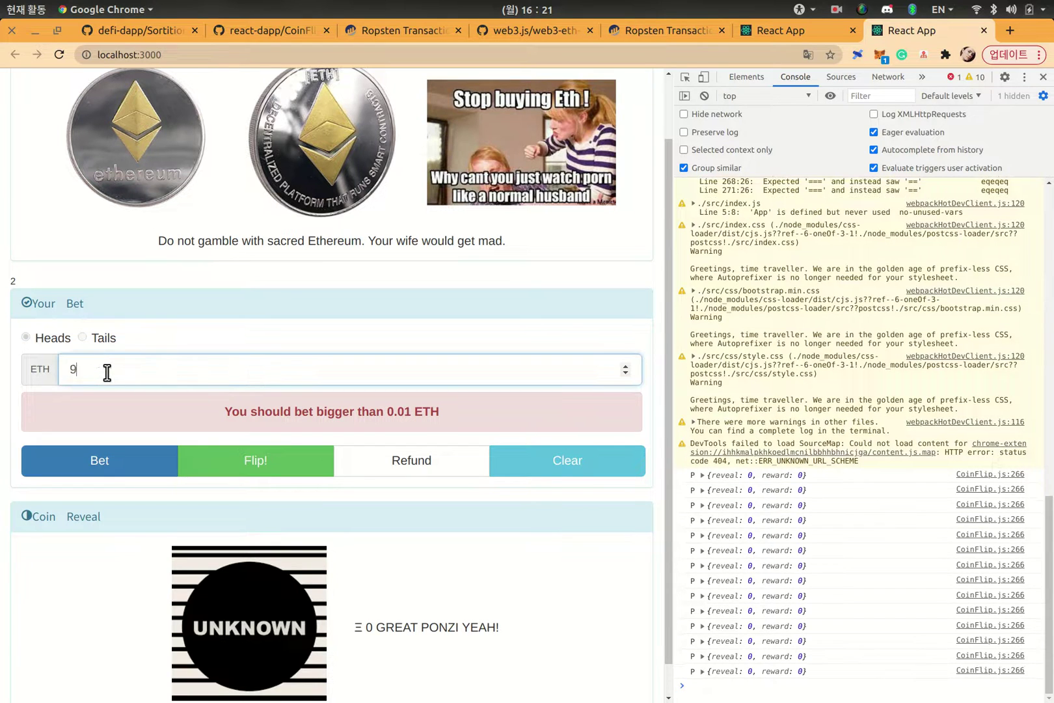
pyautogui.press('BackSpace')
pyautogui.write('0.2')
pyautogui.click(112, 460)
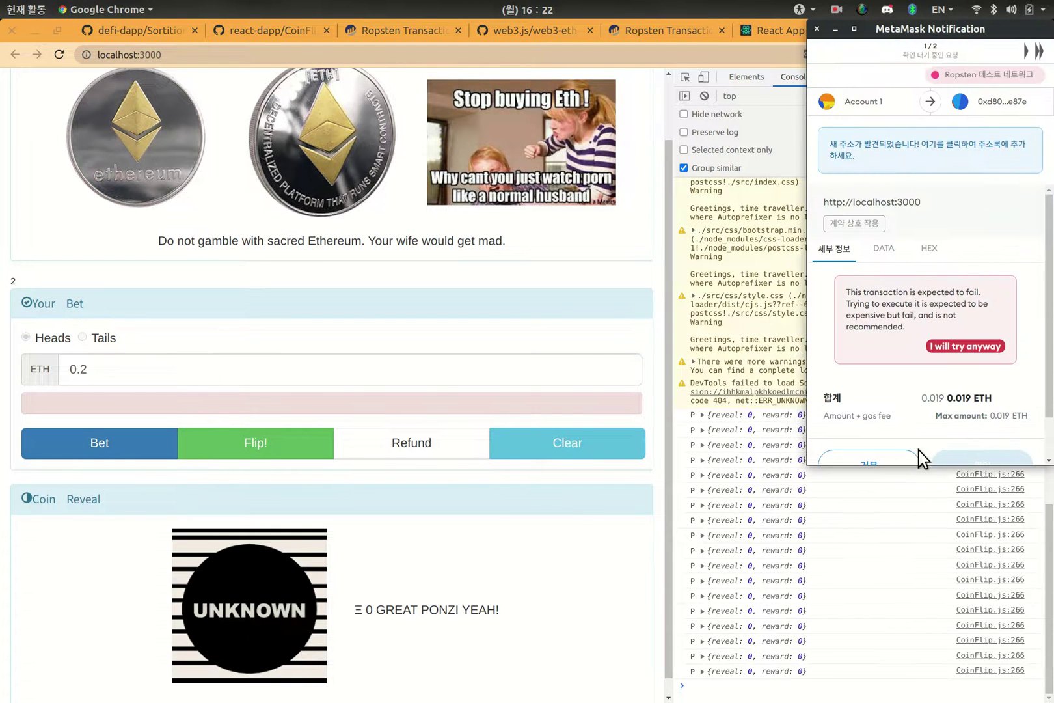
# Step: Reject the earlier failing request and approve the 0.2 ETH bet transaction
pyautogui.click(889, 458)
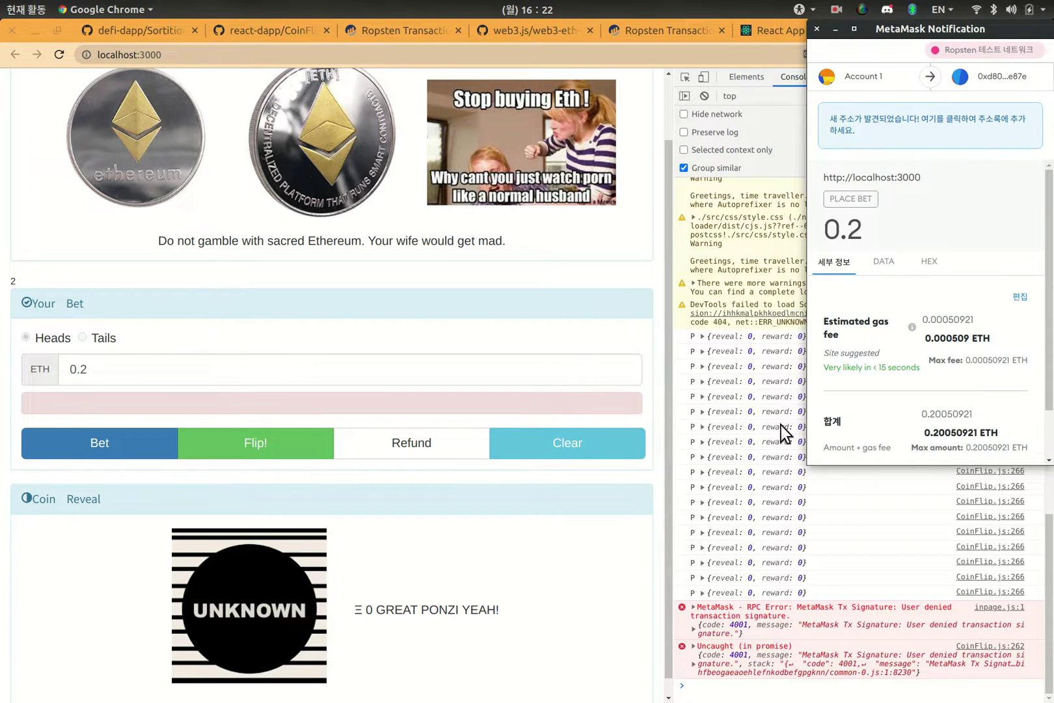
pyautogui.scroll(-2, 995, 449)
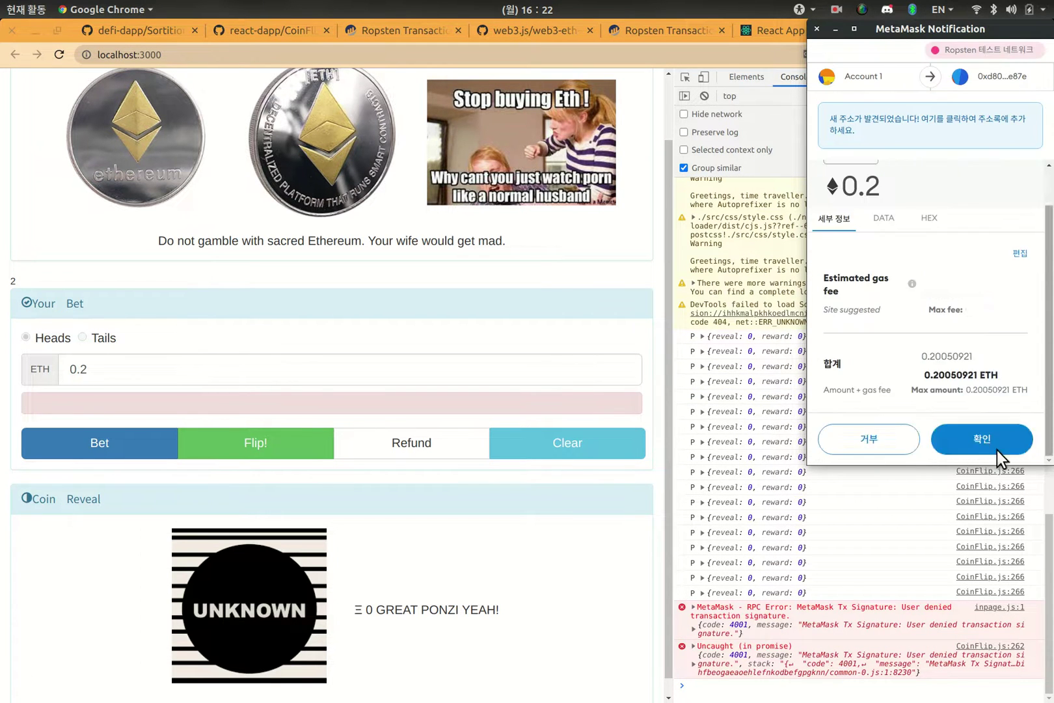
pyautogui.click(983, 439)
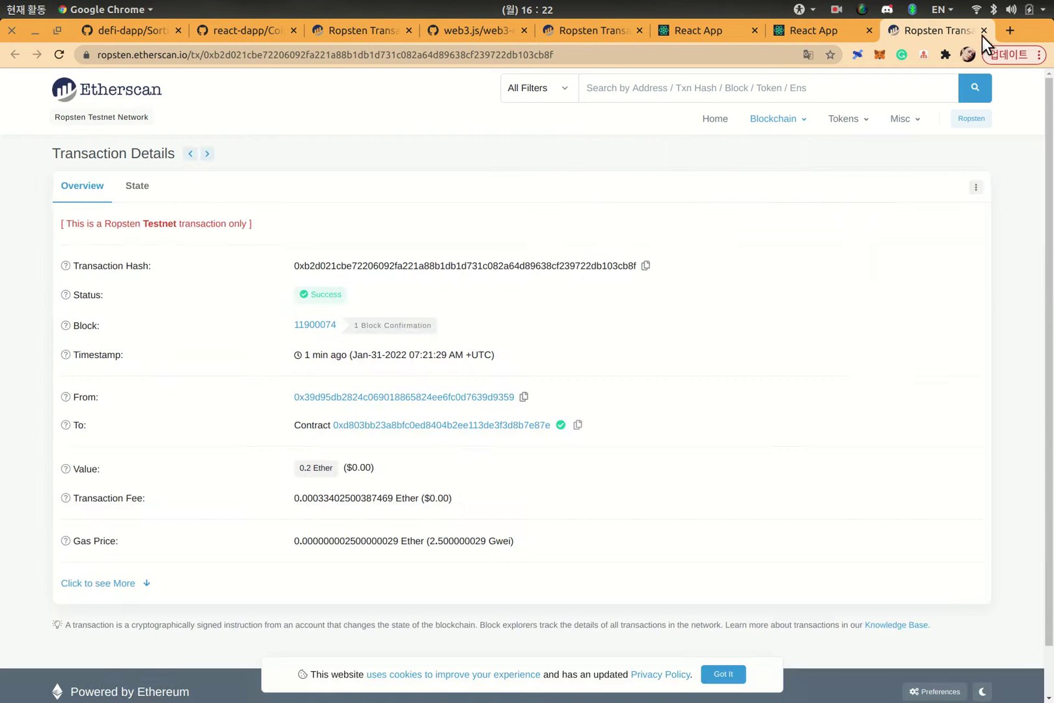
# Step: Close the Etherscan bet transaction page and request a refund of the 0.2 ETH bet
pyautogui.click(984, 31)
pyautogui.click(438, 432)
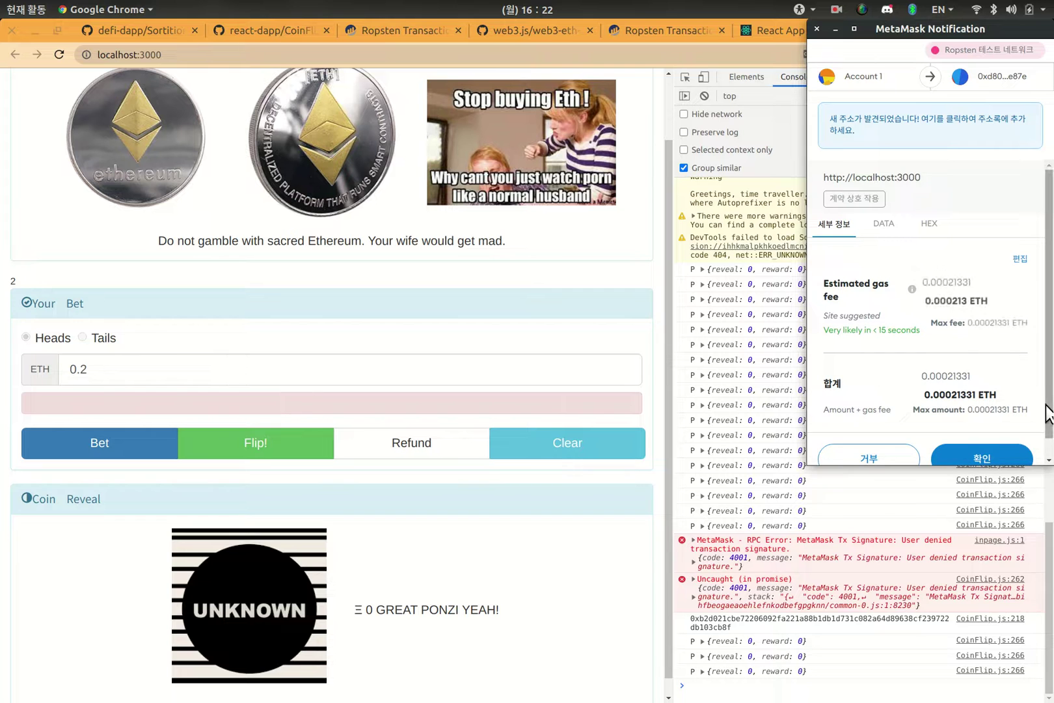
# Step: Confirm both refund transaction requests in MetaMask
pyautogui.scroll(-1, 1038, 423)
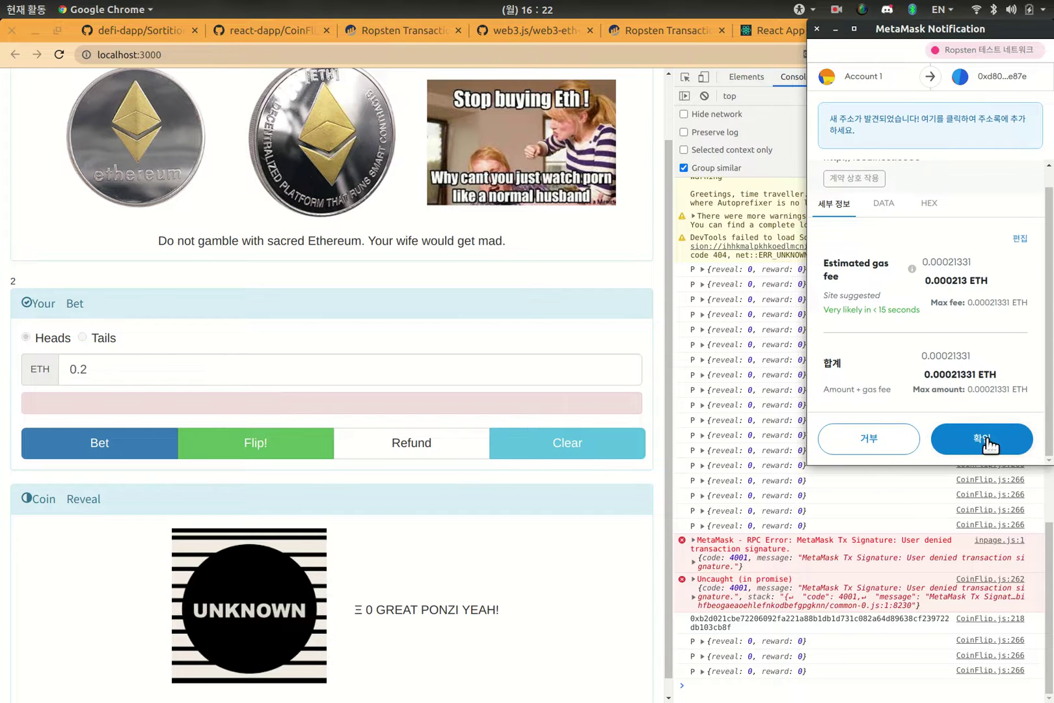
pyautogui.click(989, 443)
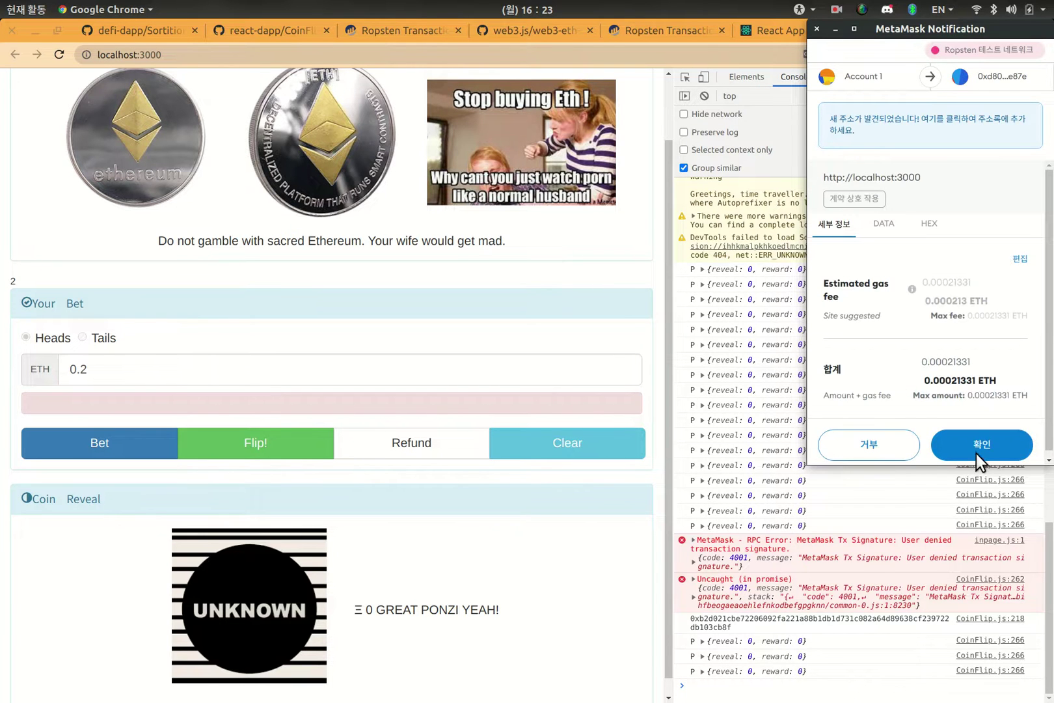
pyautogui.click(982, 448)
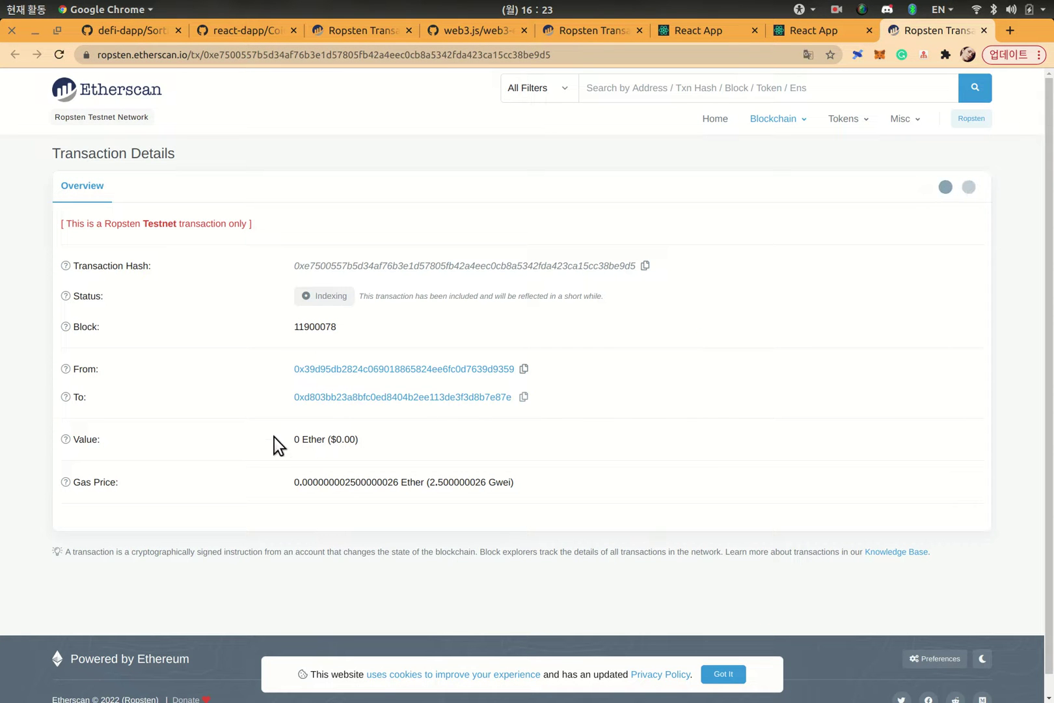
# Step: Check the refund's 0.2 Ether transfer on Etherscan, then view the 1.2705 ETH wallet balance
pyautogui.moveTo(305, 280); pyautogui.dragTo(540, 489)
pyautogui.click(540, 489)
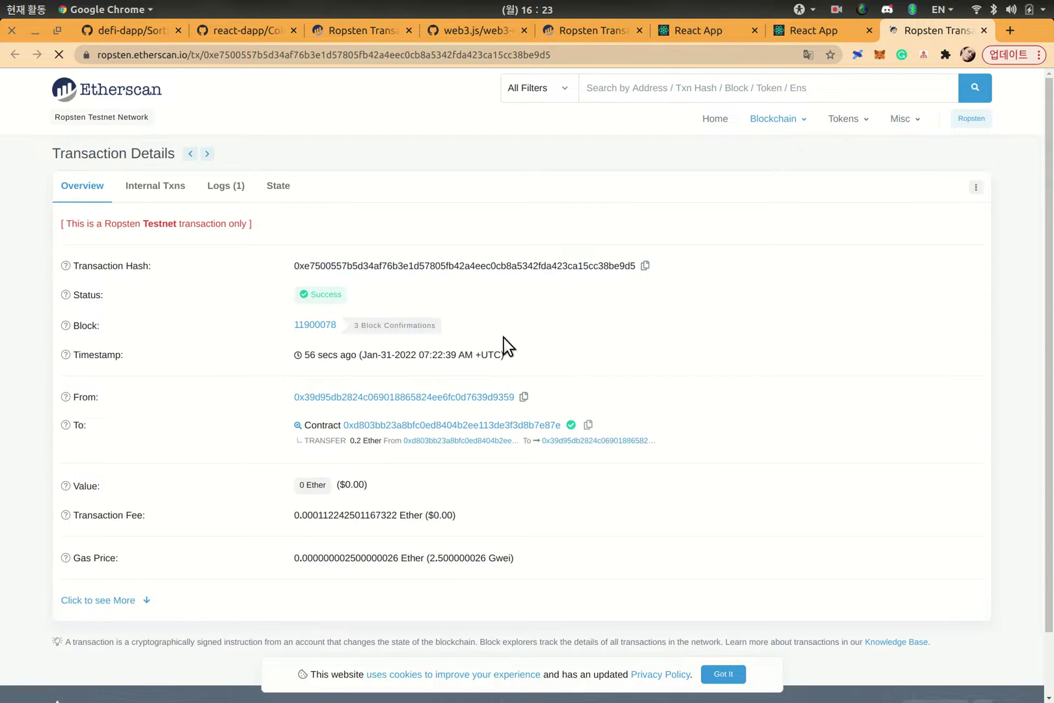
pyautogui.moveTo(548, 564); pyautogui.dragTo(294, 264)
pyautogui.click(352, 444)
pyautogui.moveTo(349, 443); pyautogui.dragTo(392, 445)
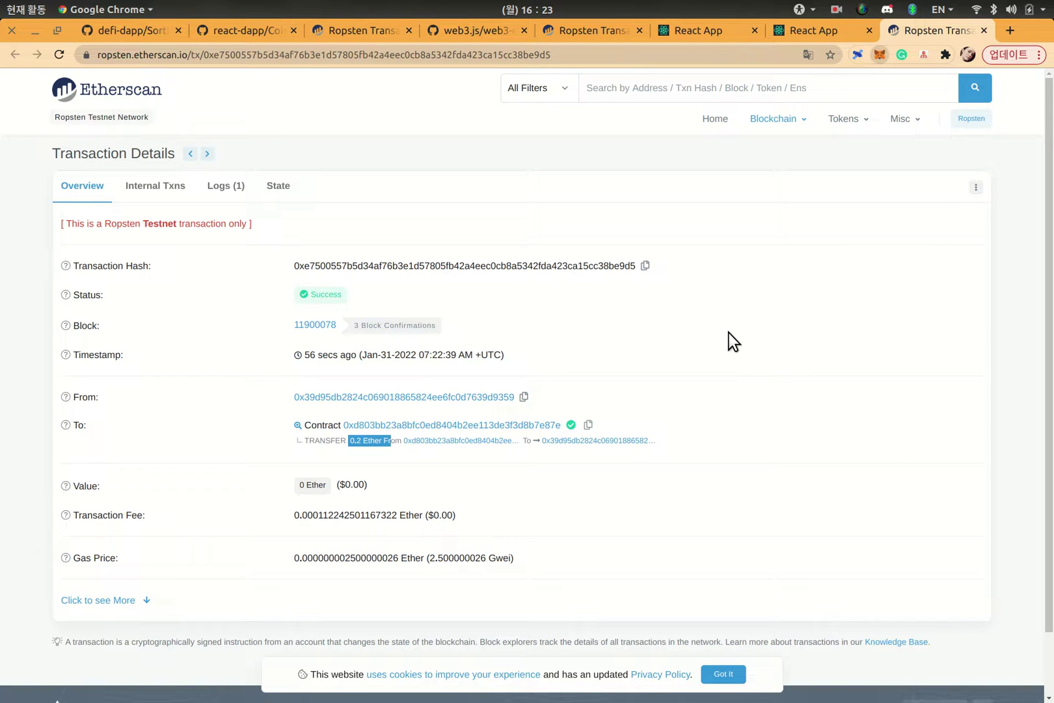
pyautogui.hotkey('alt', 'shift', 'm')
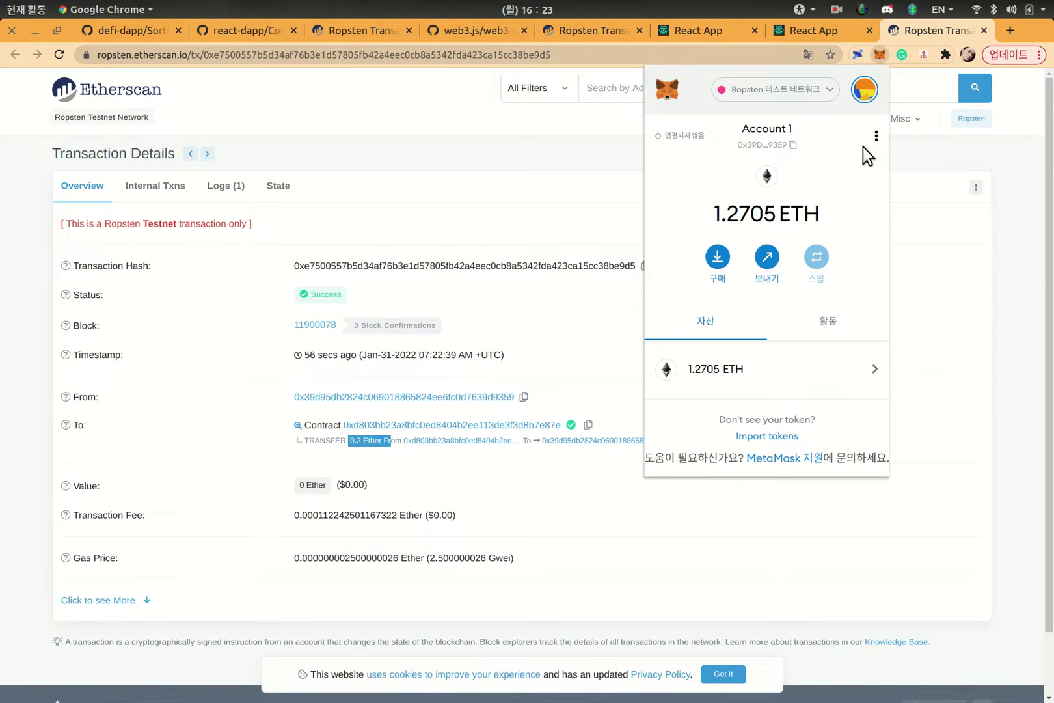
# Step: Close the refund transaction page, clear the bet side and amount, and scroll up
pyautogui.click(982, 34)
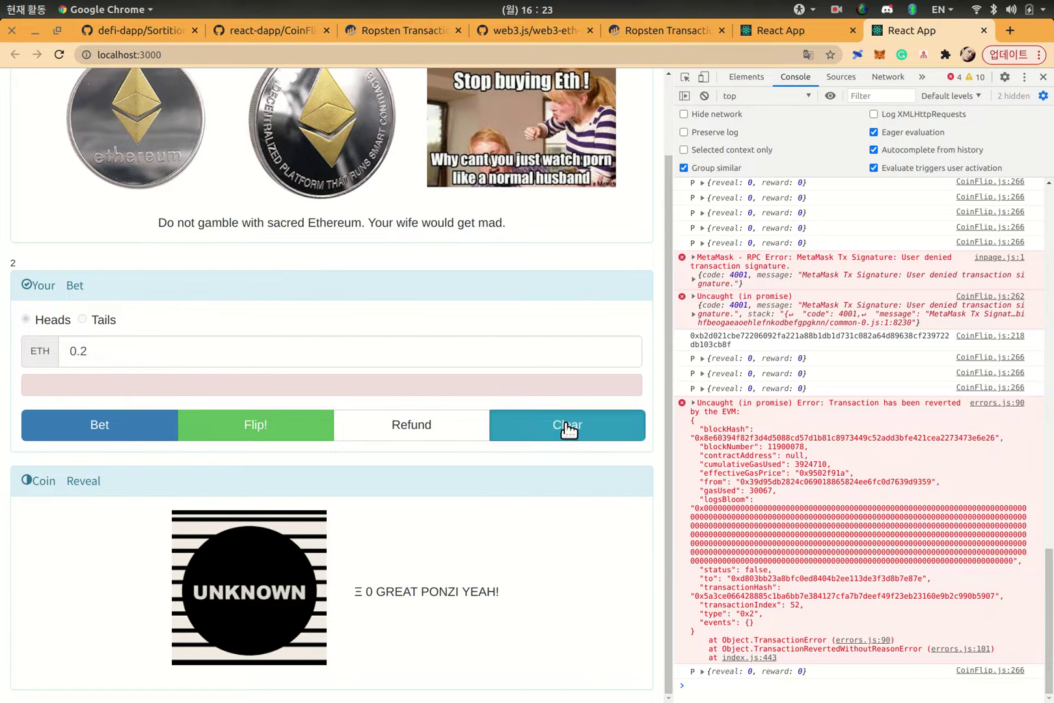
pyautogui.click(625, 430)
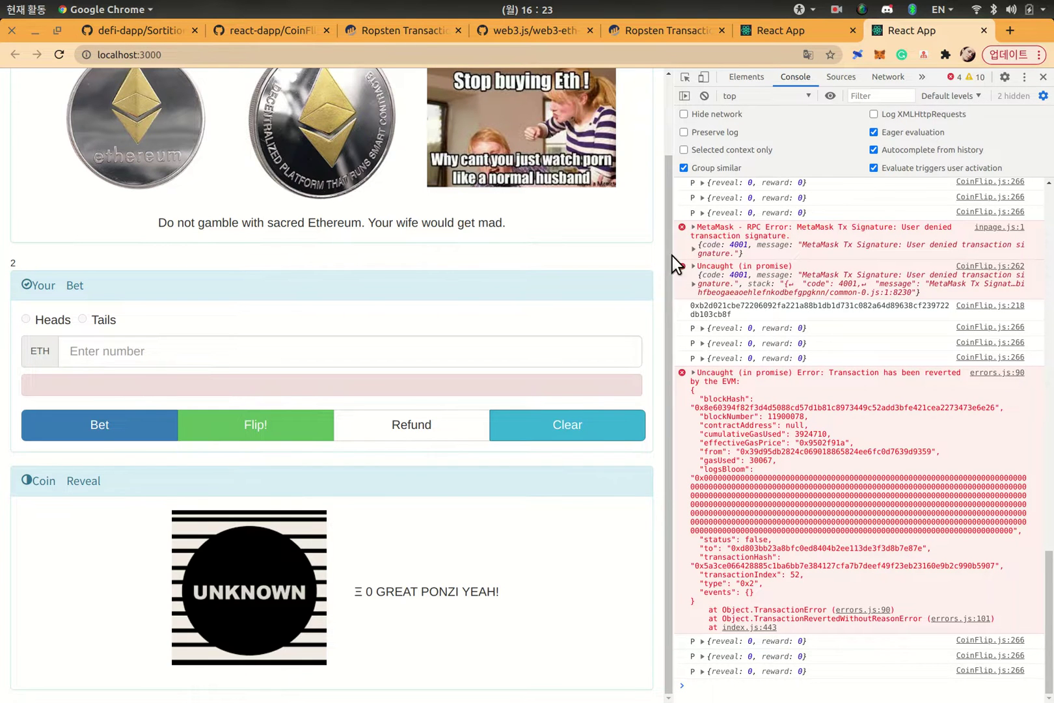
pyautogui.moveTo(668, 282); pyautogui.dragTo(664, 177)
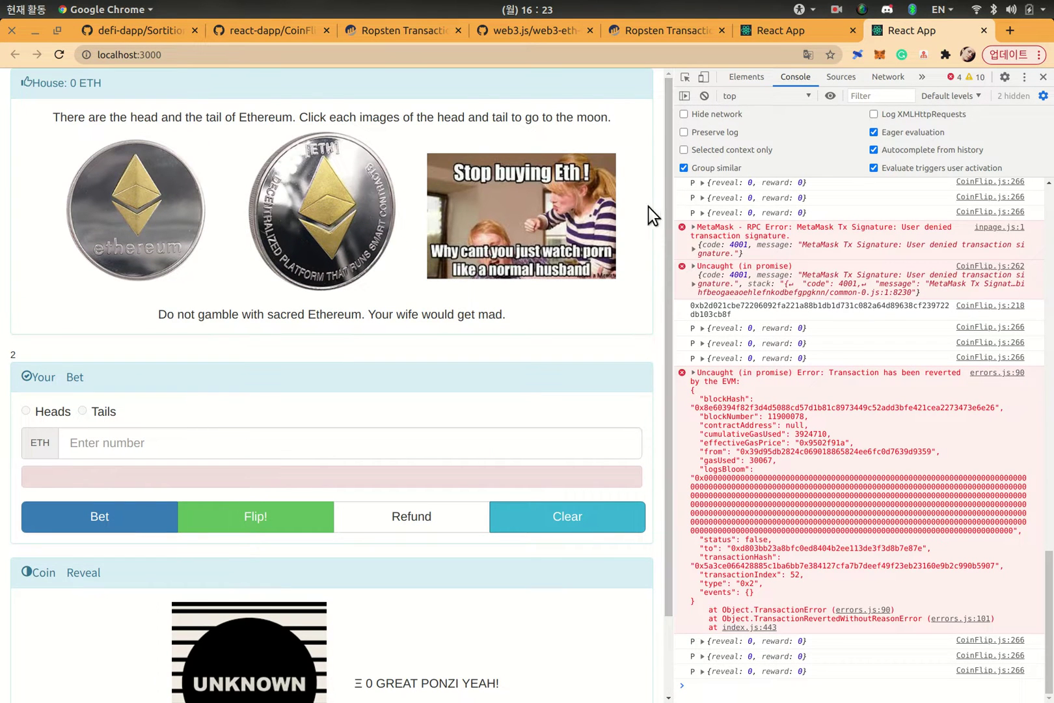